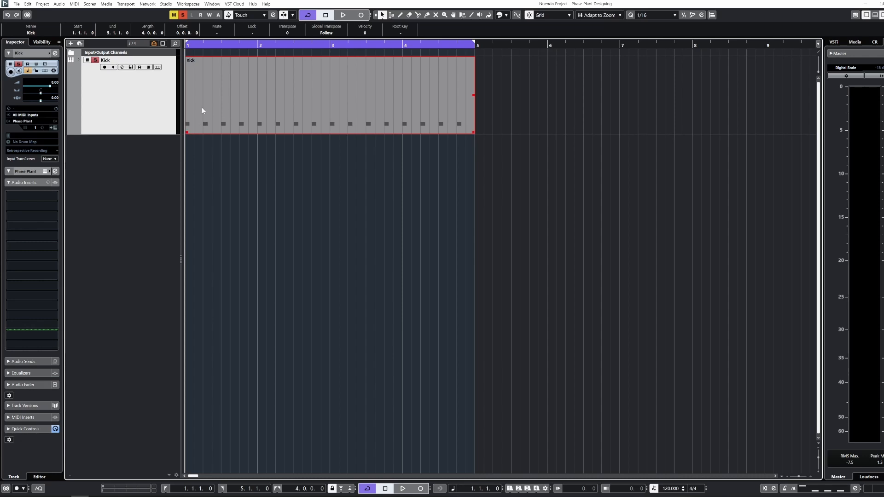
Step: Review the notes of the Kick MIDI clip in the key editor and close it
double_click(249, 125)
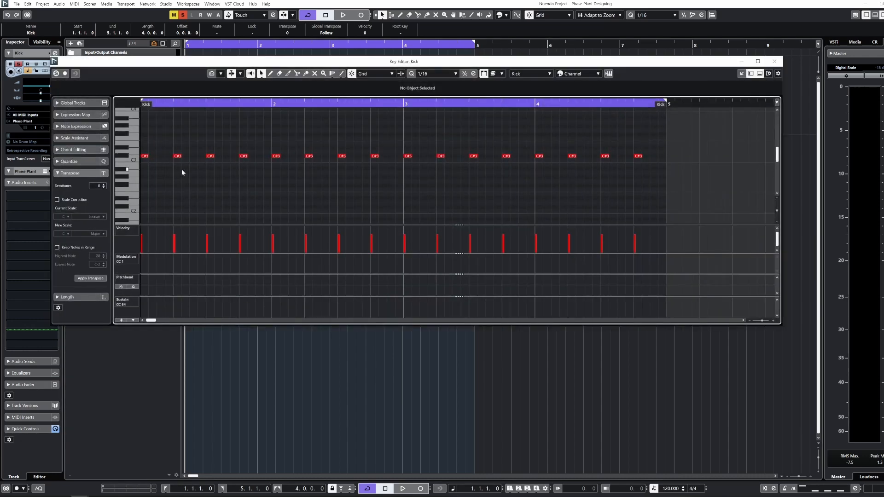
click(773, 61)
Step: Open the Kick track's Phase Plant instrument, then expand and enable its Sub group
click(131, 68)
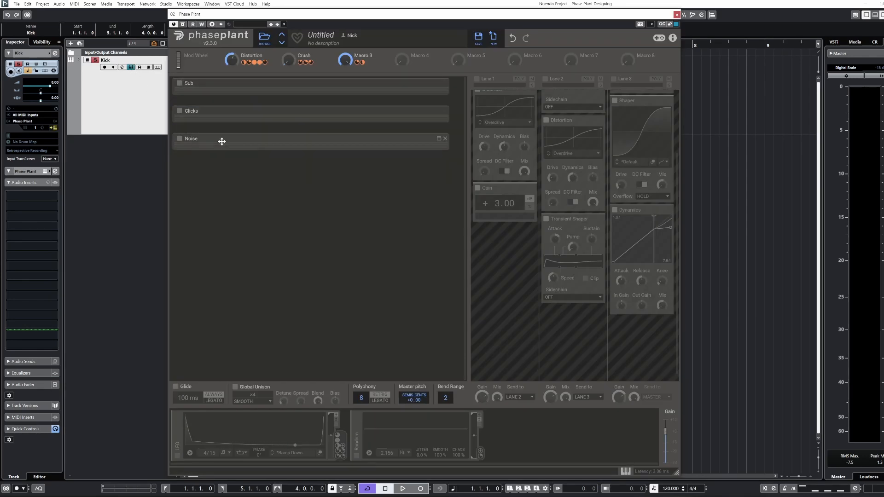
click(439, 84)
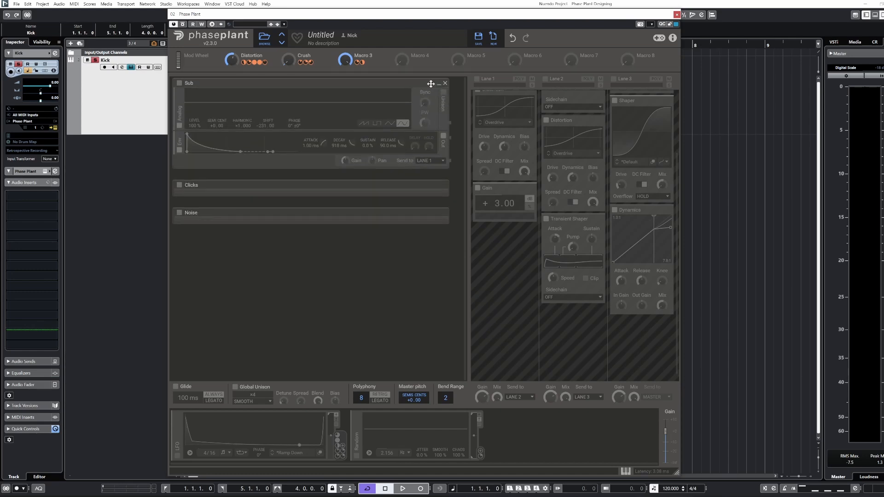
click(179, 83)
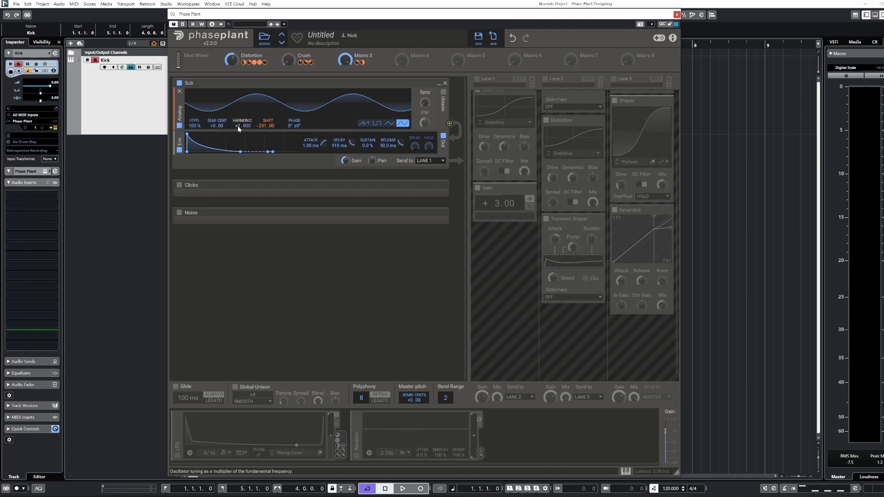
Step: Set the Sub oscillator's Harmonic to 0.000 and recheck the Kick clip's notes before returning to Phase Plant
drag(238, 128, 238, 121)
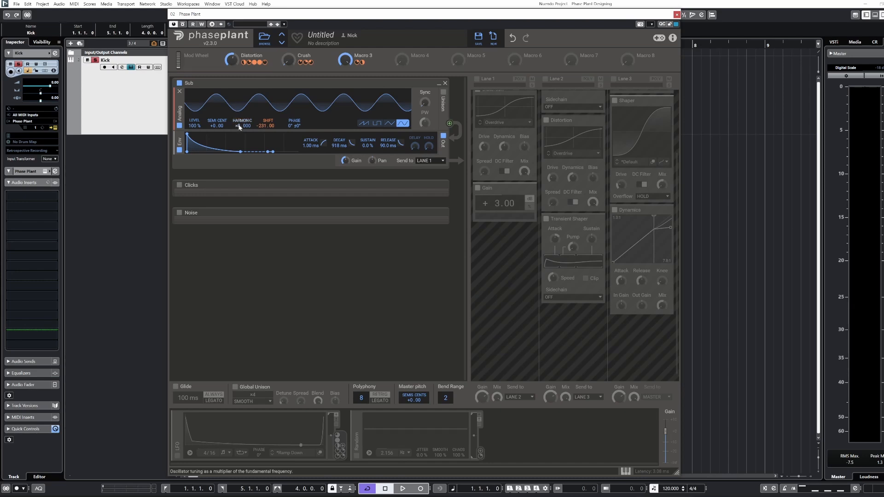
click(677, 14)
double_click(269, 86)
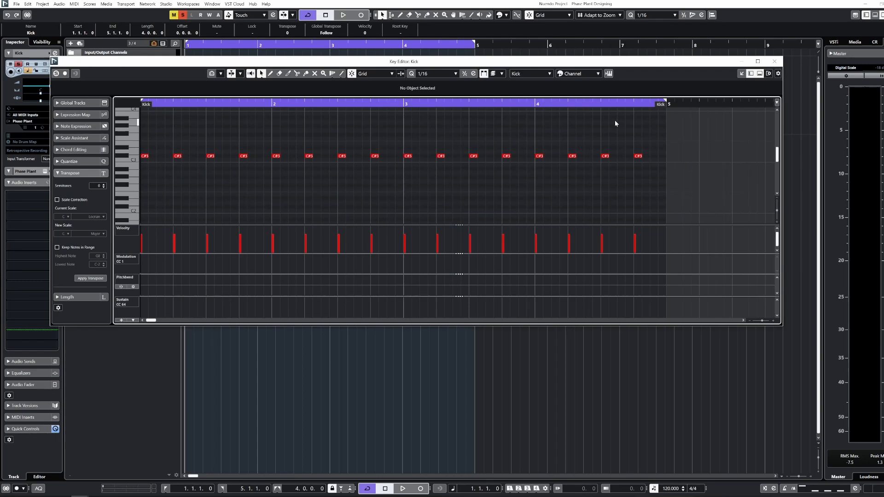
click(775, 62)
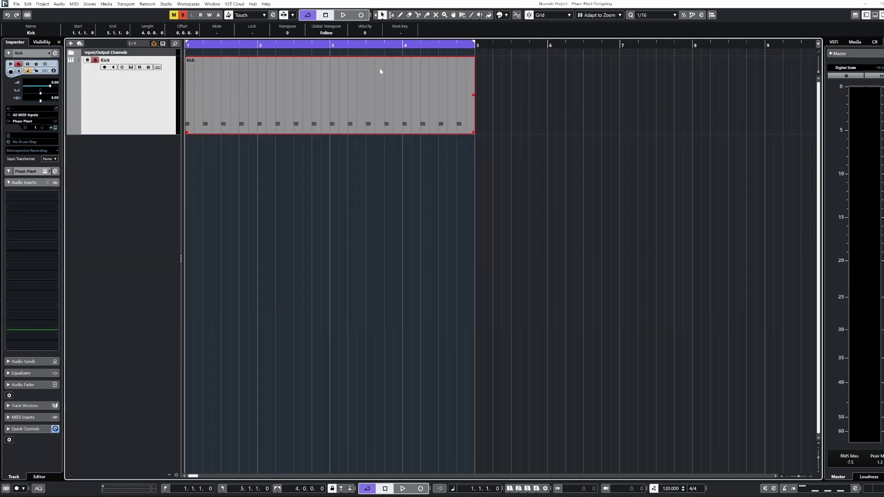
click(131, 67)
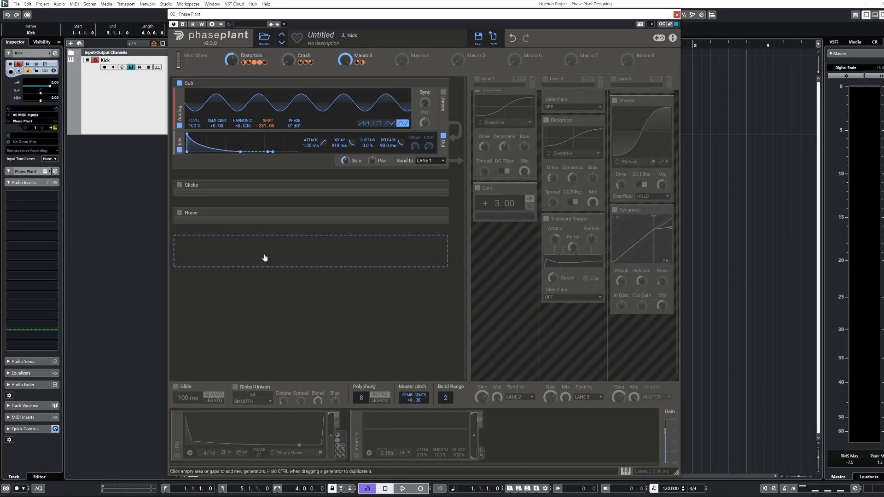
Step: Audition the Sub oscillator in the kick loop and return its Harmonic to +1.000
key(space)
key(space)
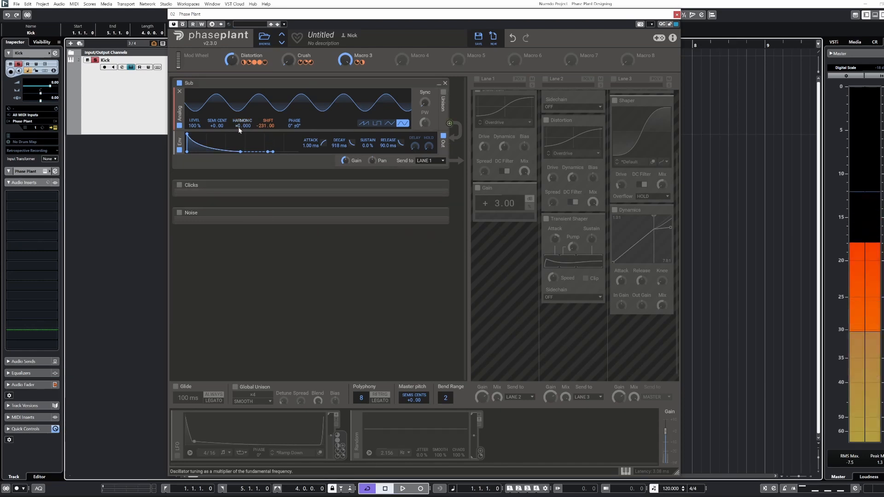
drag(239, 130, 239, 152)
key(space)
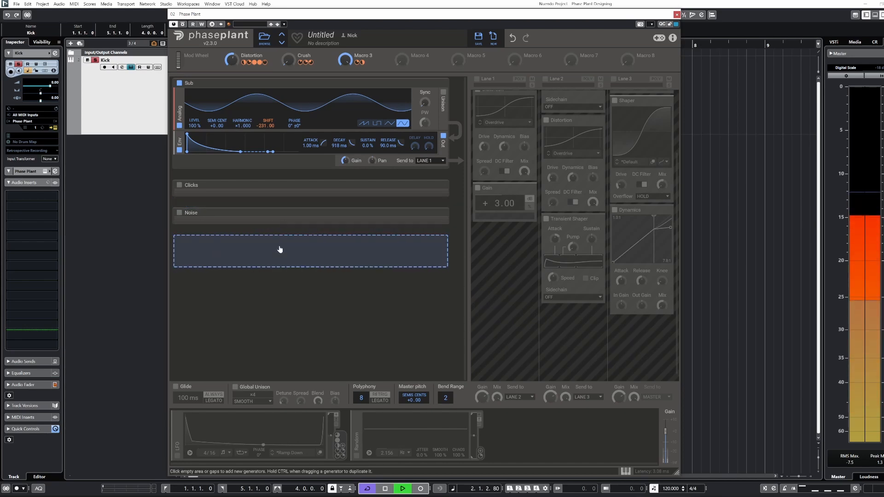
key(space)
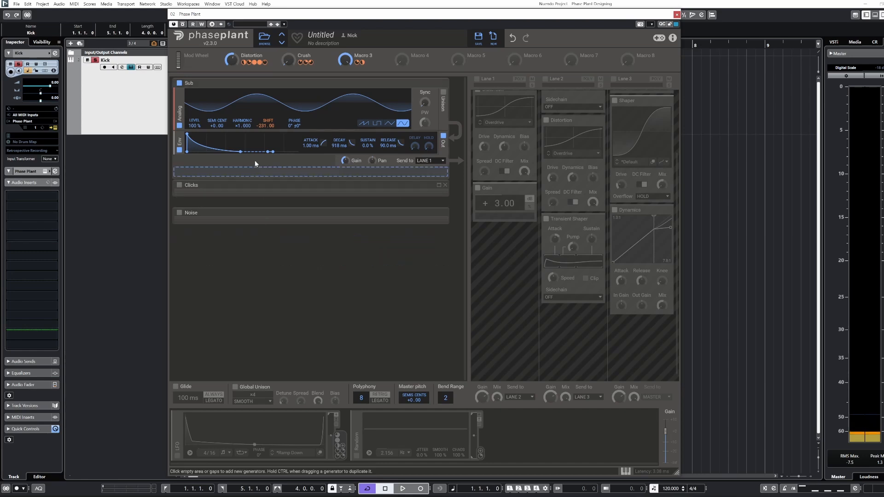
Step: Enable the LFO modulator with the Ramp Down shape and play the loop to hear its effect on the Sub
click(178, 457)
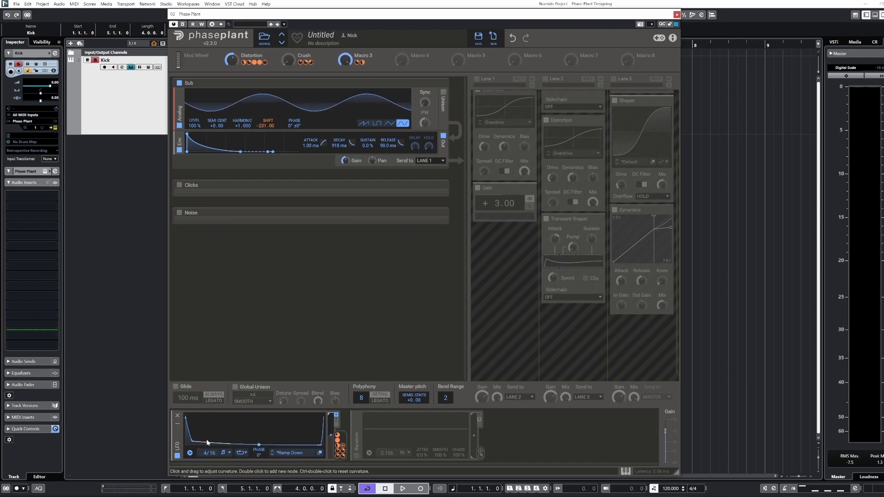
click(227, 457)
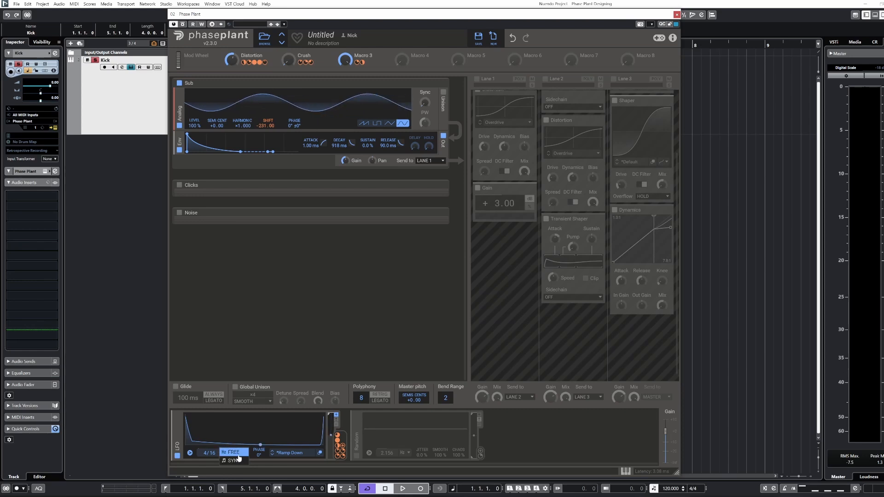
click(236, 419)
drag(215, 14, 356, 88)
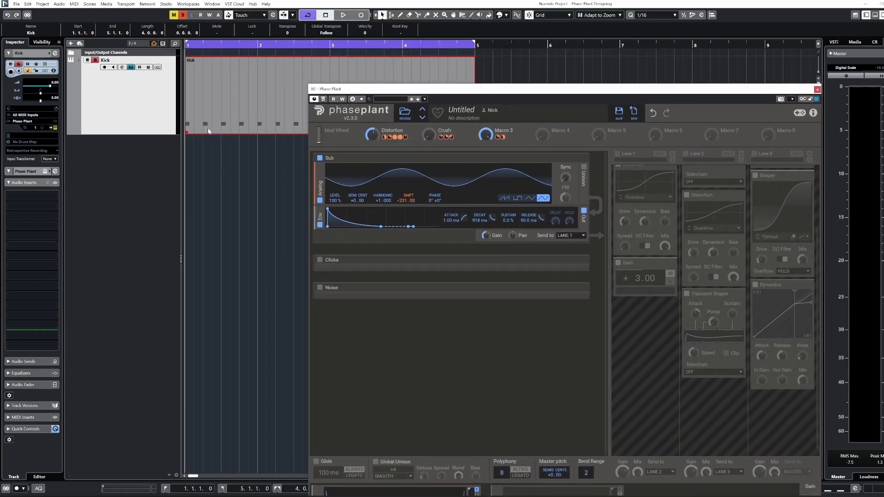
drag(343, 90, 235, 14)
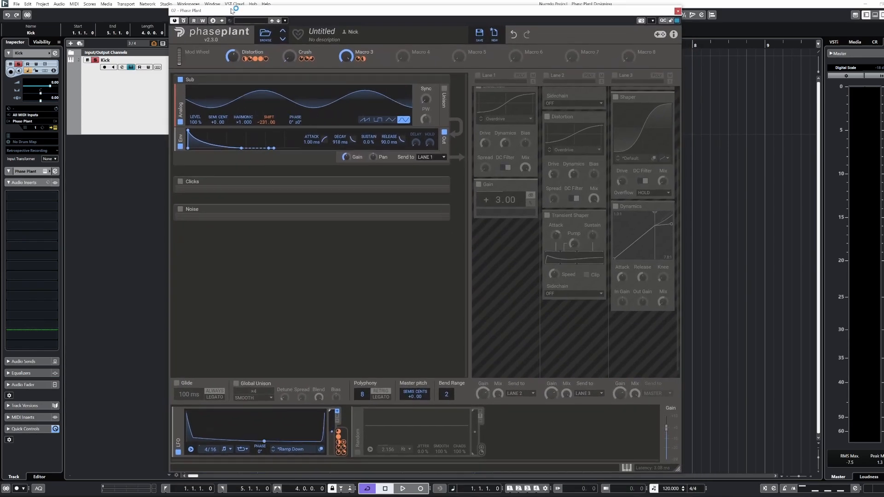
key(space)
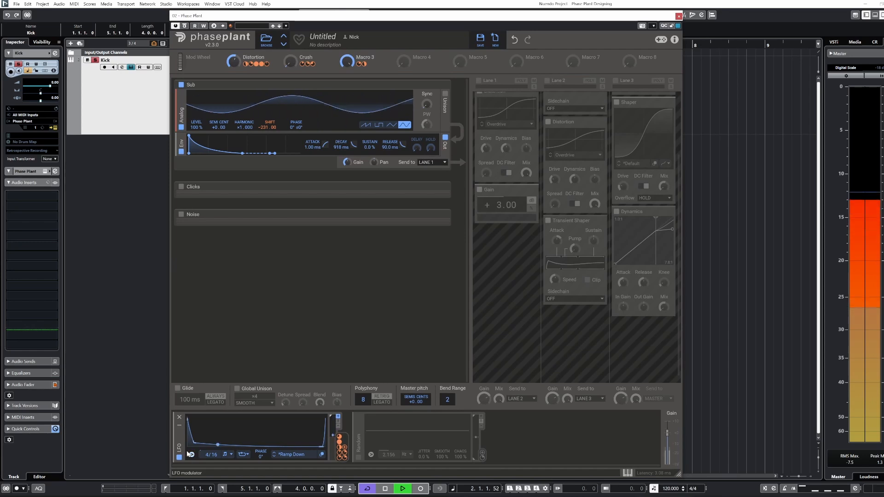
key(space)
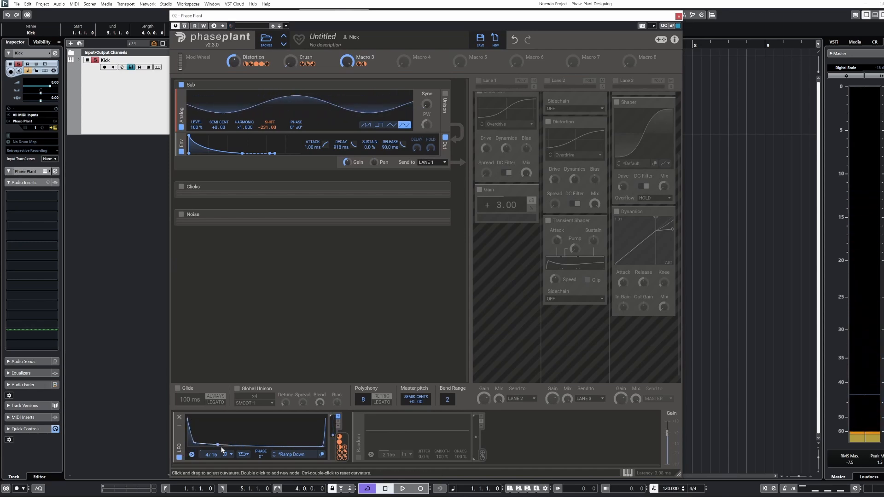
Step: Examine the LFO modulation on the Sub oscillator's Shift and audition the resulting pitch sweep
drag(341, 440, 272, 133)
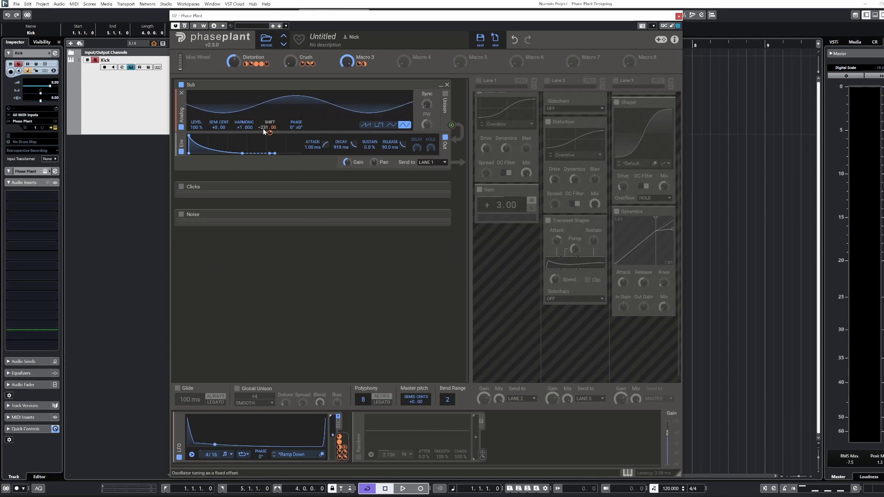
key(space)
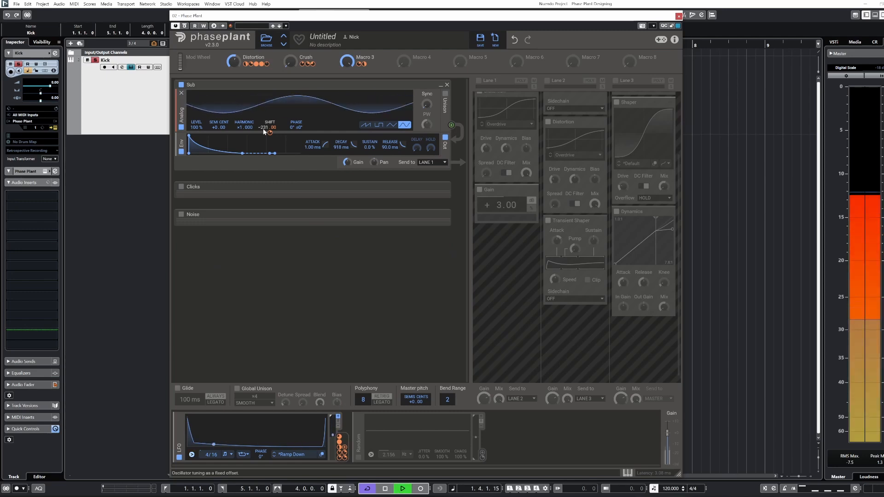
key(space)
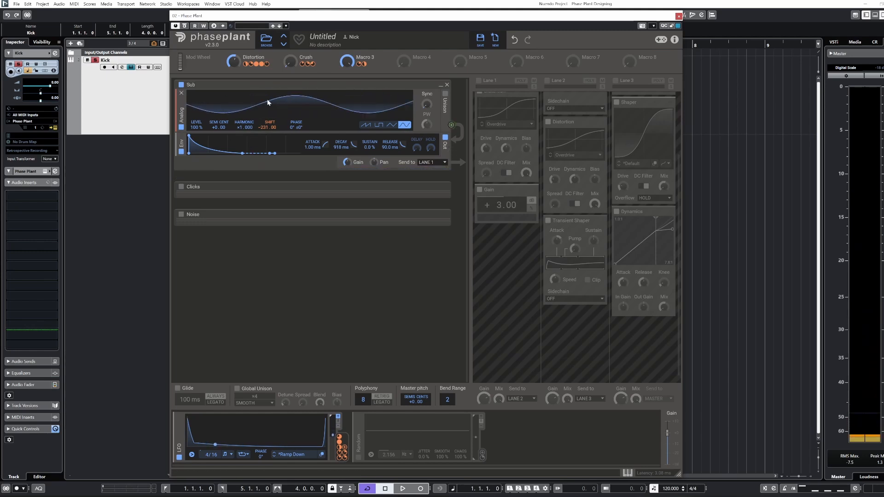
key(space)
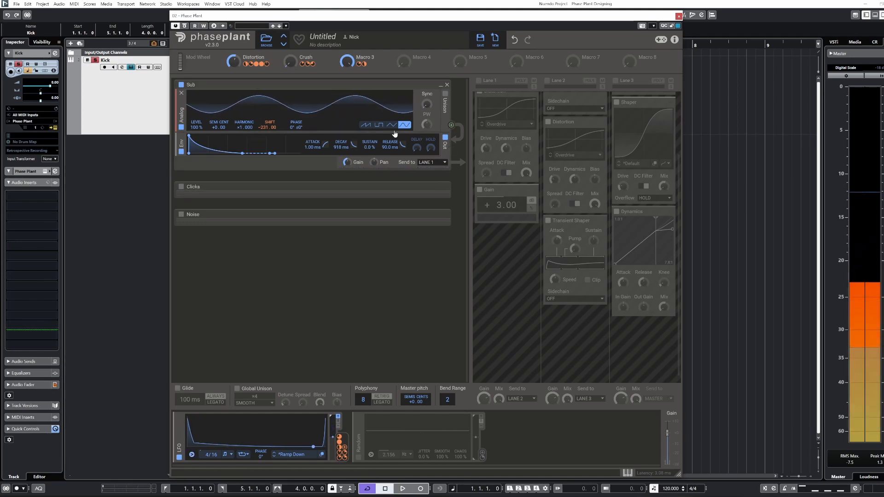
key(space)
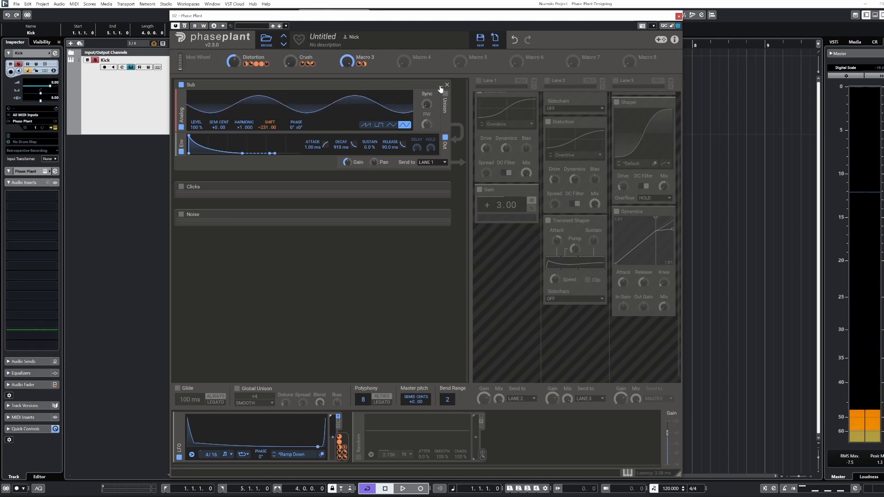
Step: Switch from the Sub group to the Clicks group, expanding and enabling it along with the Random modulator
click(440, 86)
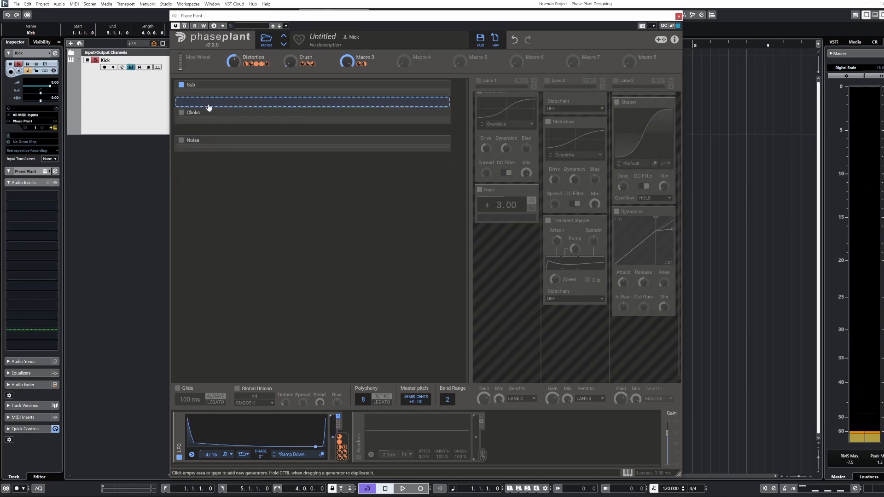
click(440, 113)
click(181, 113)
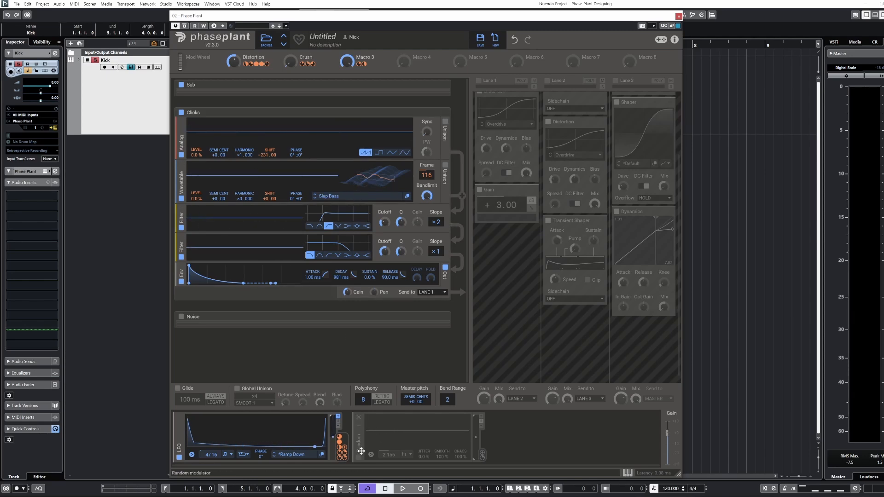
drag(361, 451, 361, 451)
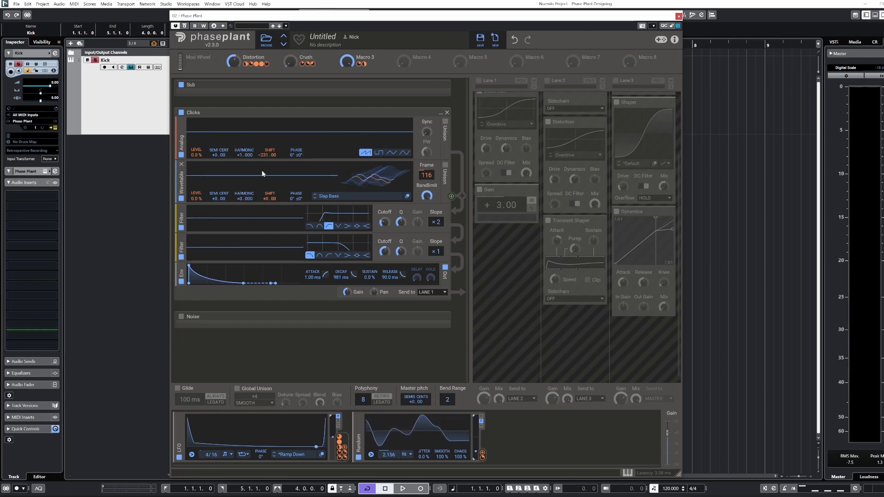
Step: Audition the Clicks group on its own, with the Sub group turned off
key(space)
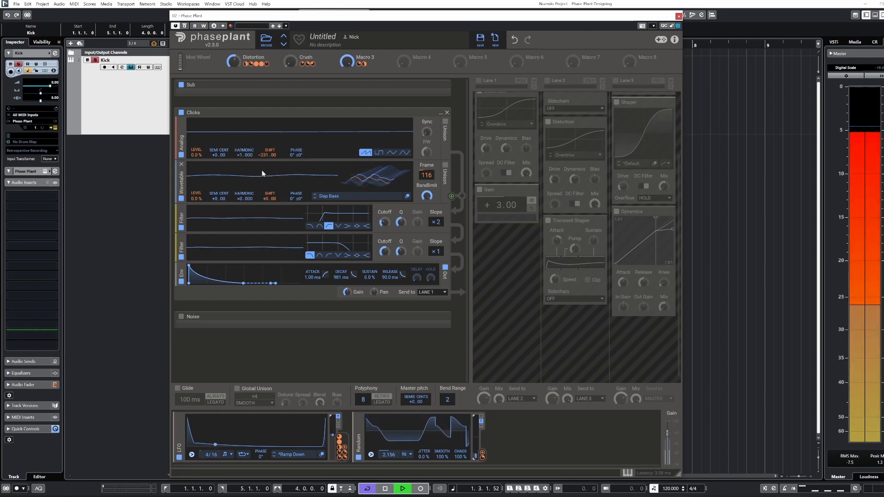
key(space)
click(182, 85)
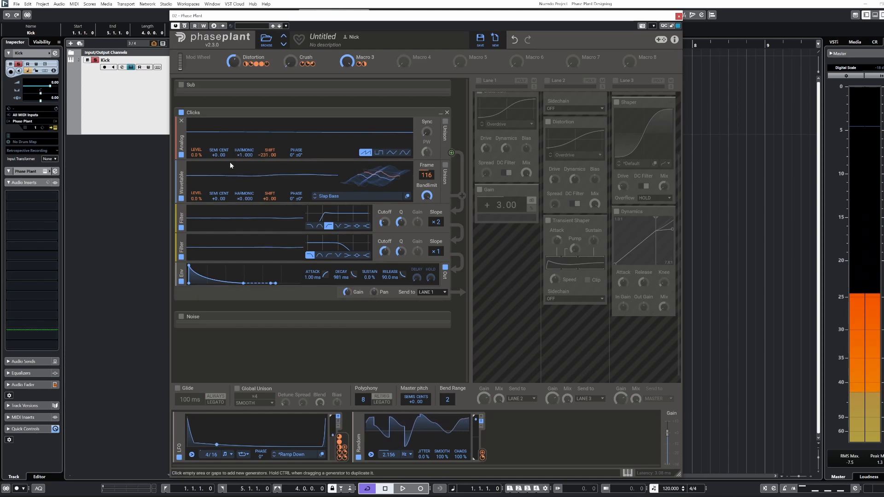
key(space)
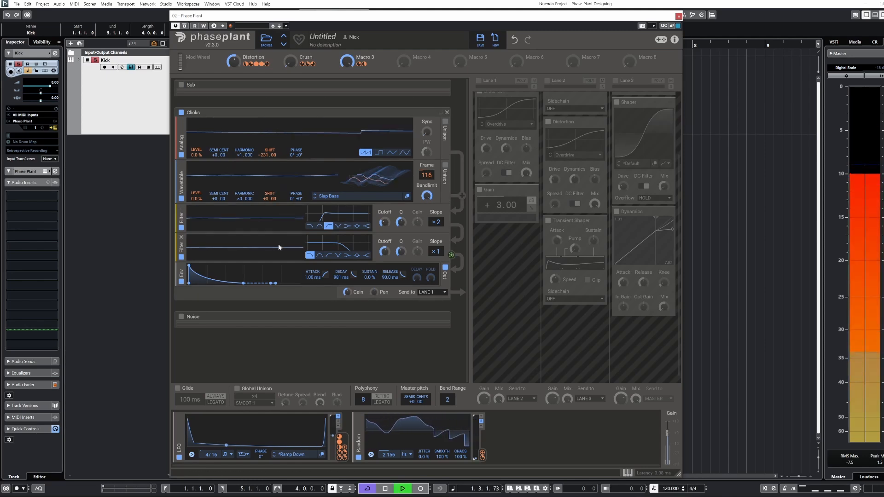
key(space)
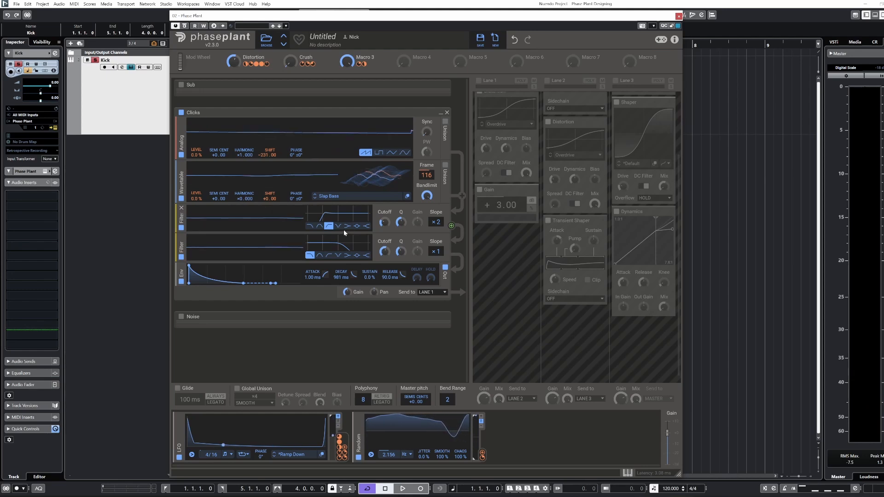
Step: Bypass both filters in the Clicks group during playback to compare the sound, and re-enable them
key(space)
click(181, 228)
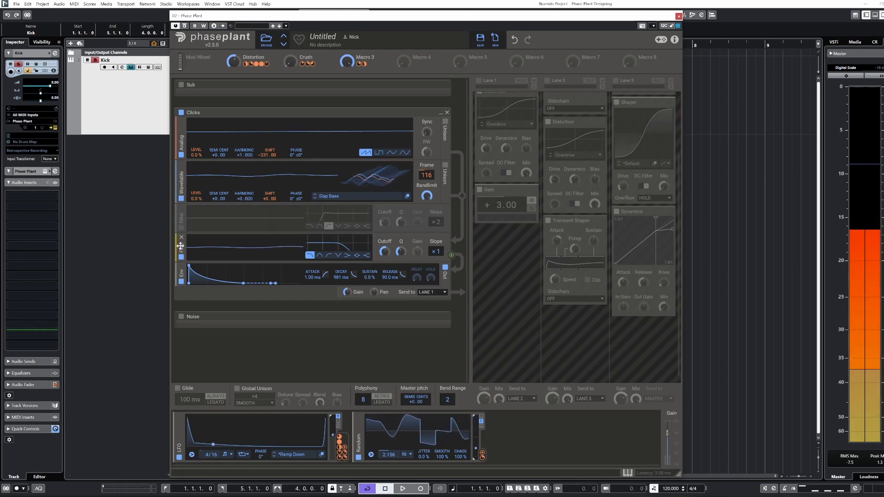
click(181, 257)
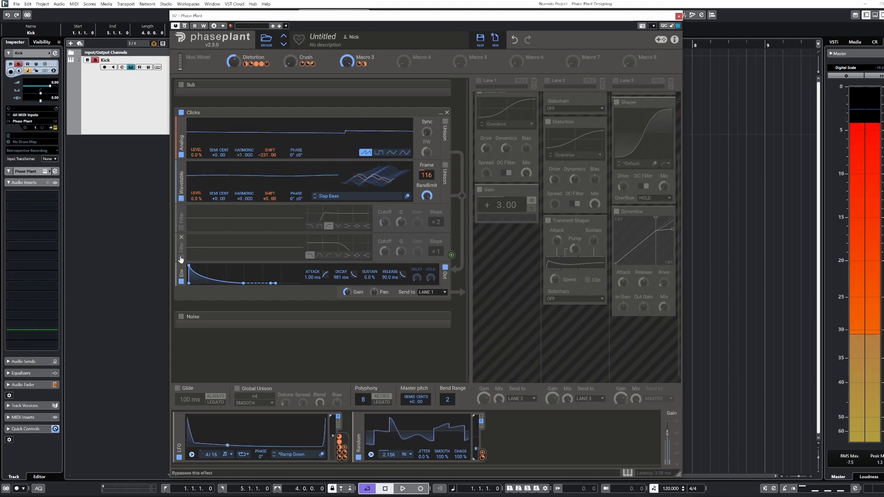
click(181, 257)
key(space)
click(181, 228)
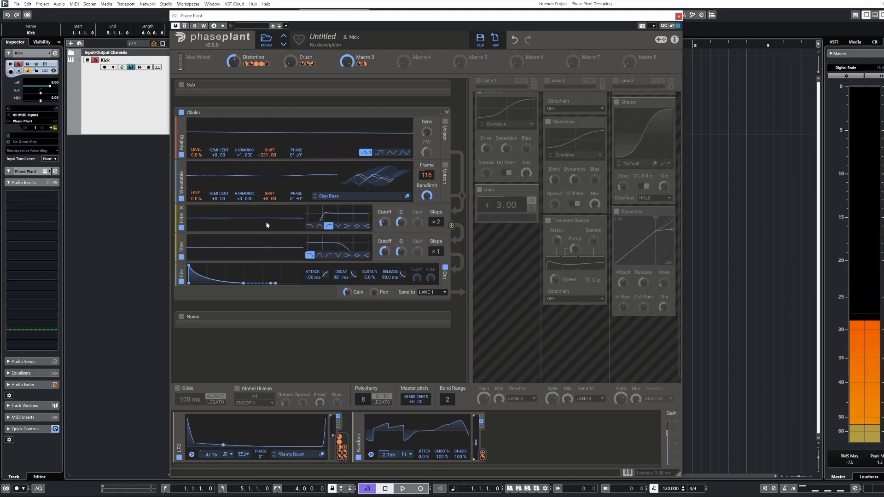
Step: Play the Clicks group once more with its filters active, then disable and collapse the group
key(space)
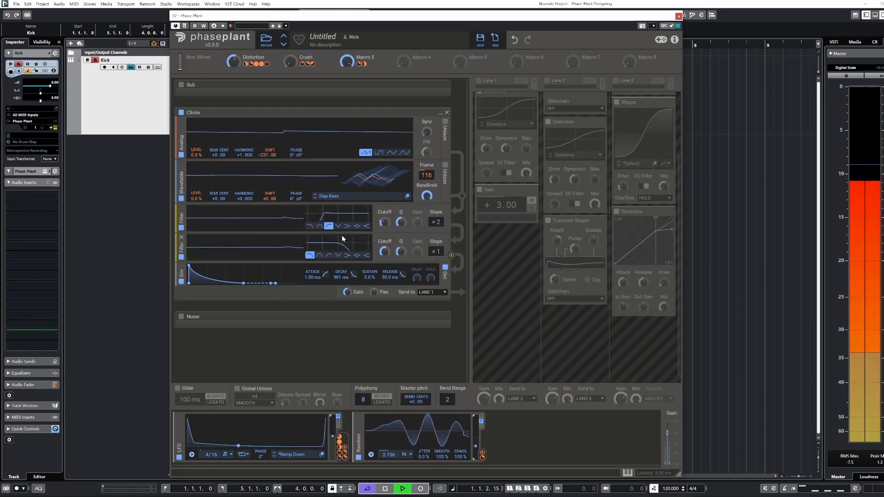
key(space)
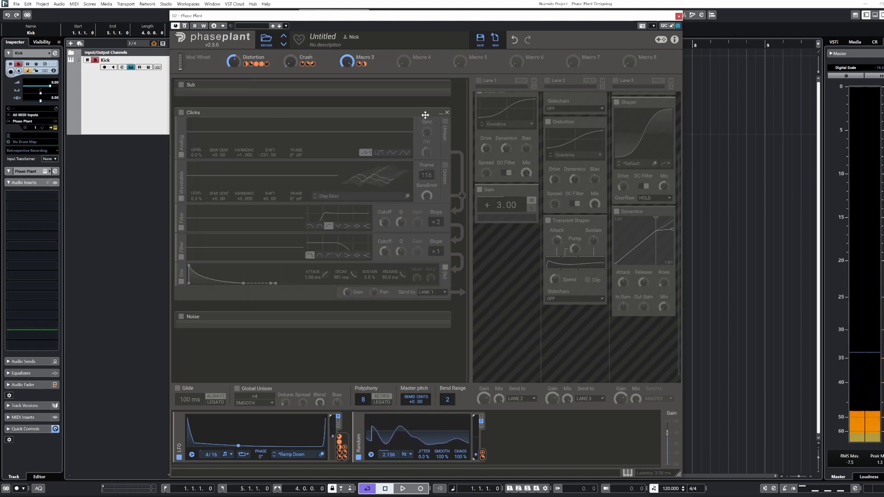
click(440, 113)
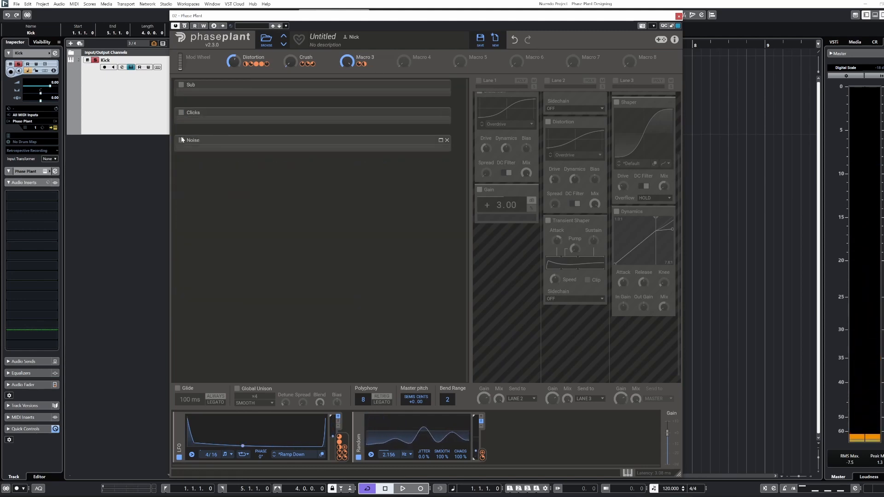
Step: Expand and enable the Noise group, and audition it on its own
click(441, 142)
key(space)
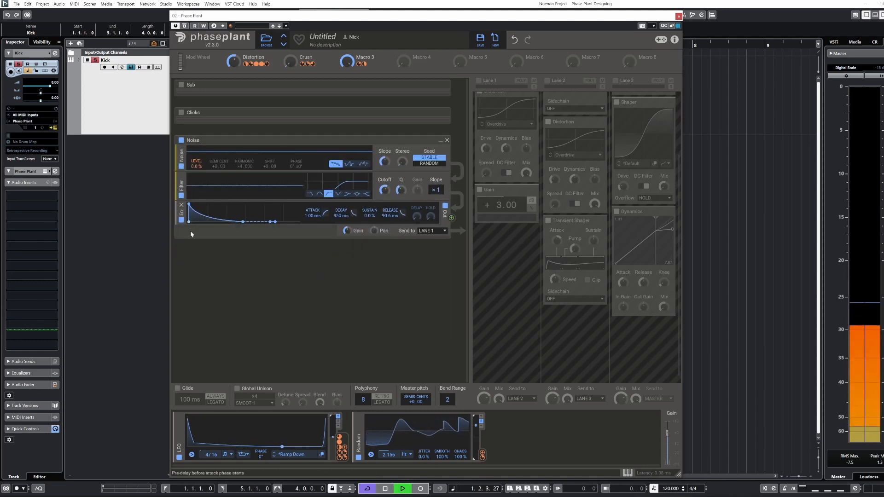
mouse_move(198, 172)
drag(196, 171, 196, 140)
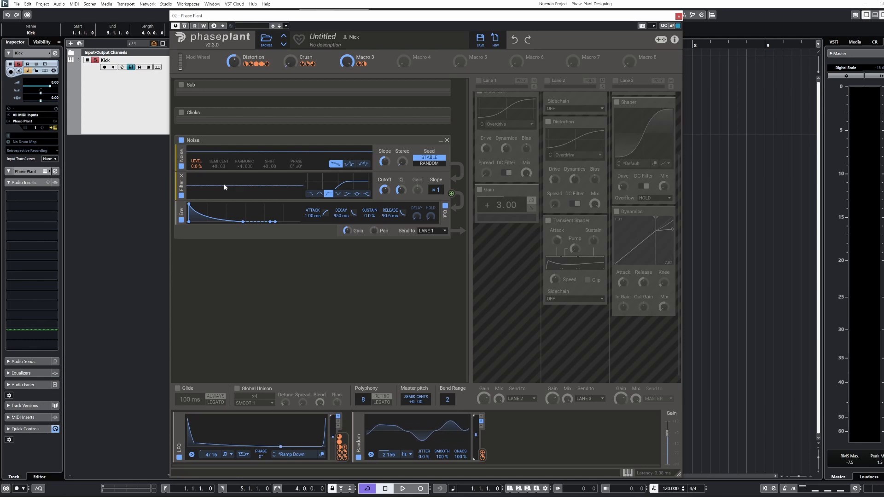
key(space)
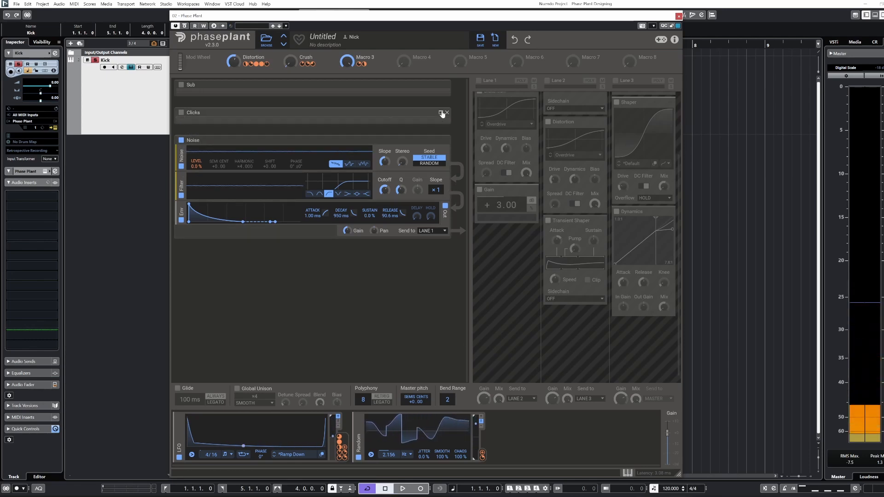
Step: Expand and enable the Clicks group, and audition its Analog oscillator with the Wavetable oscillator bypassed
click(441, 113)
click(181, 113)
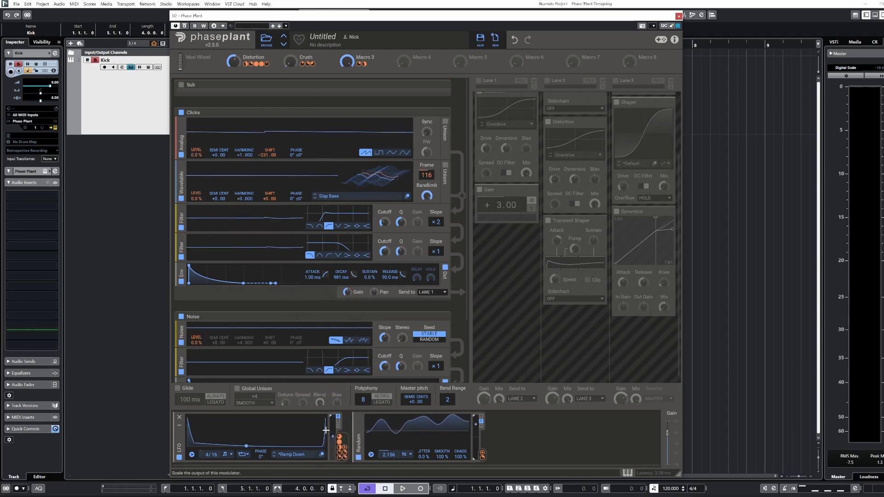
click(181, 199)
key(space)
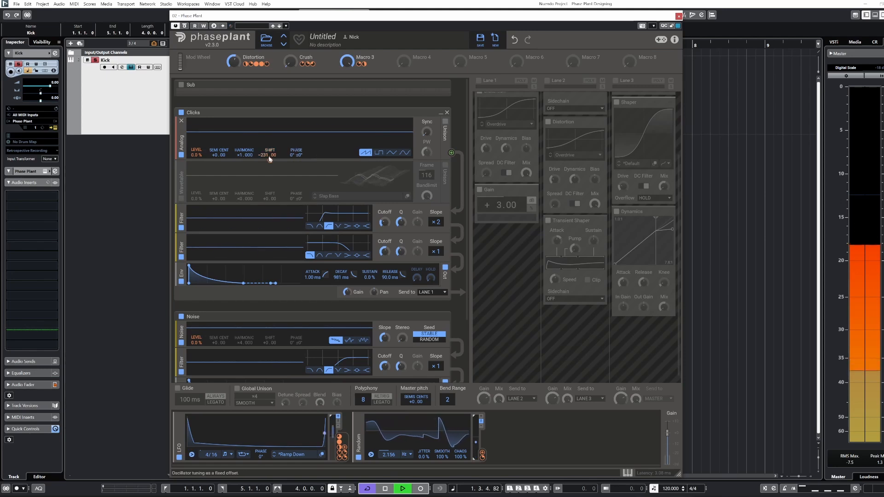
key(space)
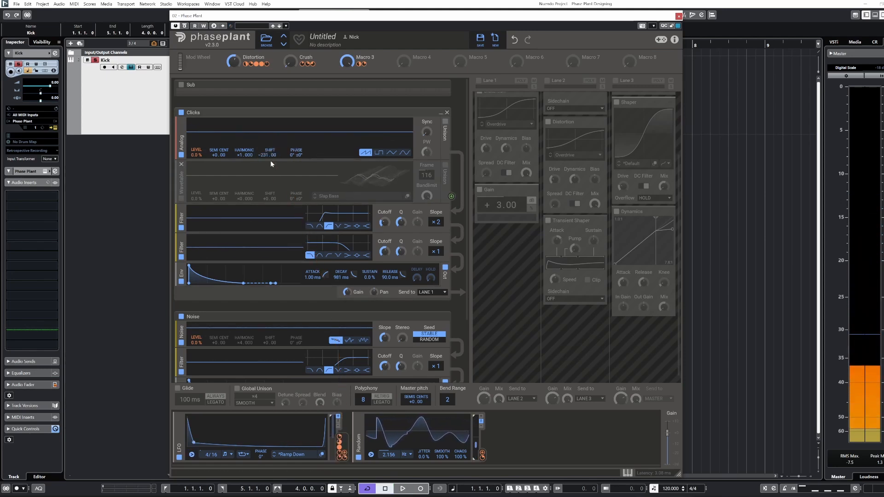
Step: Adjust the LFO modulation amount on the Clicks Analog oscillator's Shift while auditioning the result
key(space)
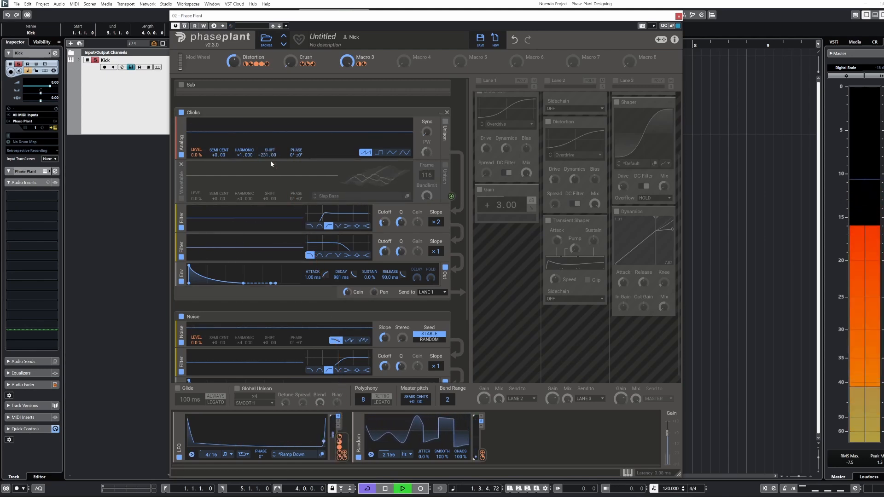
key(space)
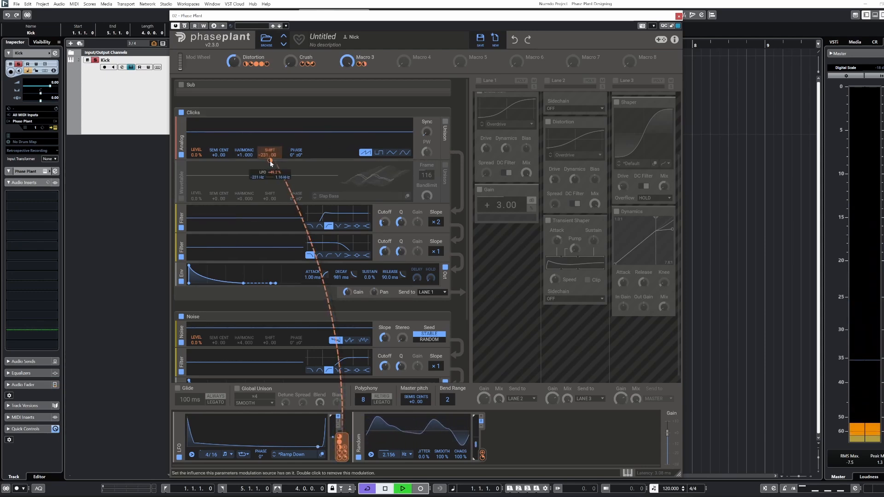
key(space)
key(space)
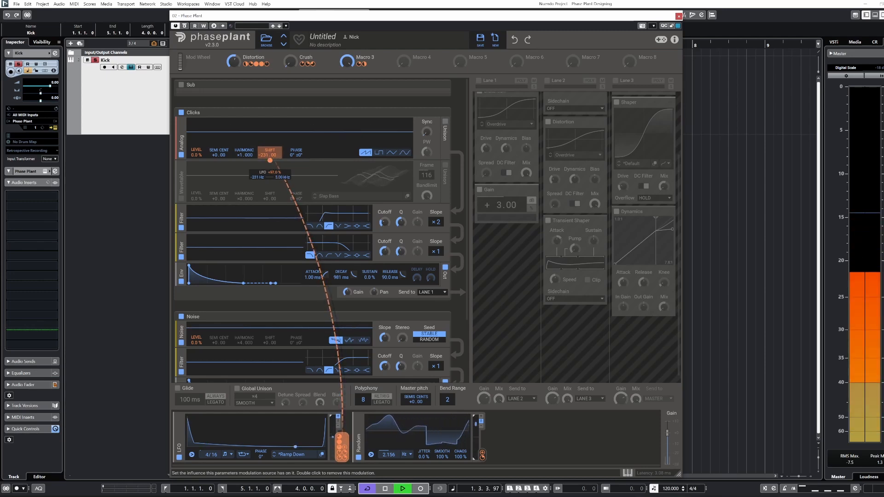
drag(270, 160, 270, 166)
key(space)
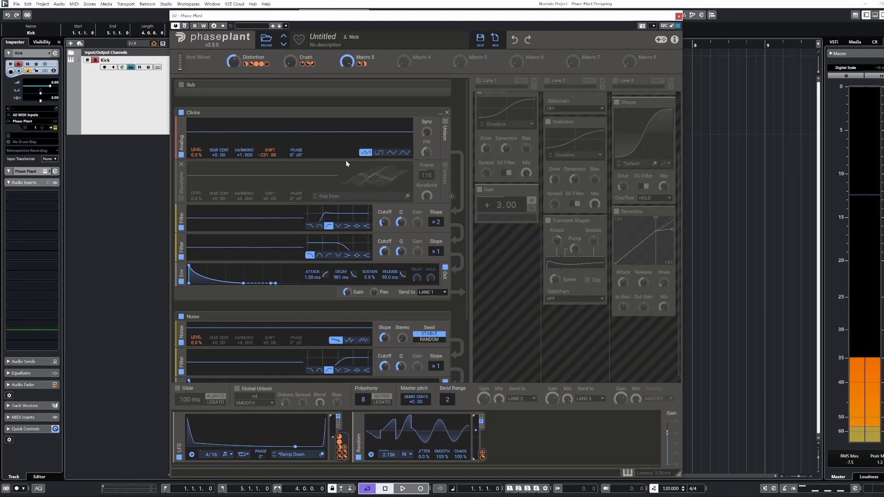
Step: Re-enable the Wavetable oscillator, audition it with the Analog oscillator bypassed, and turn the Analog oscillator back on
click(181, 199)
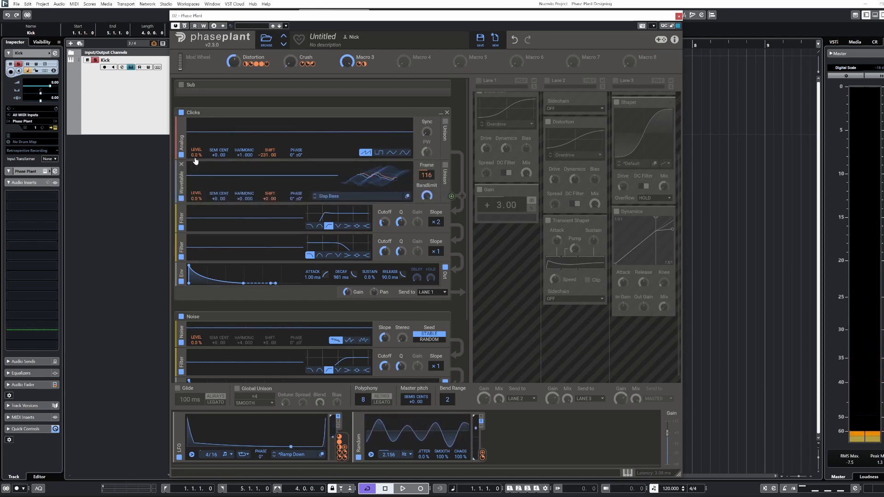
key(space)
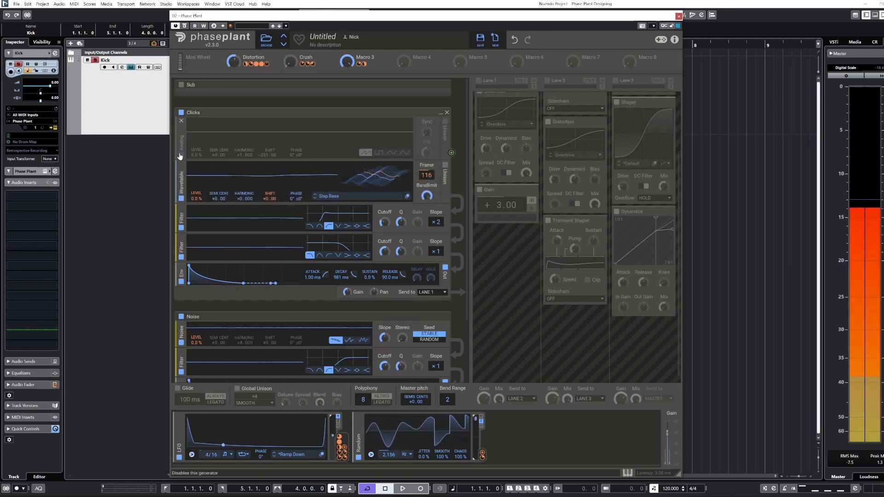
key(space)
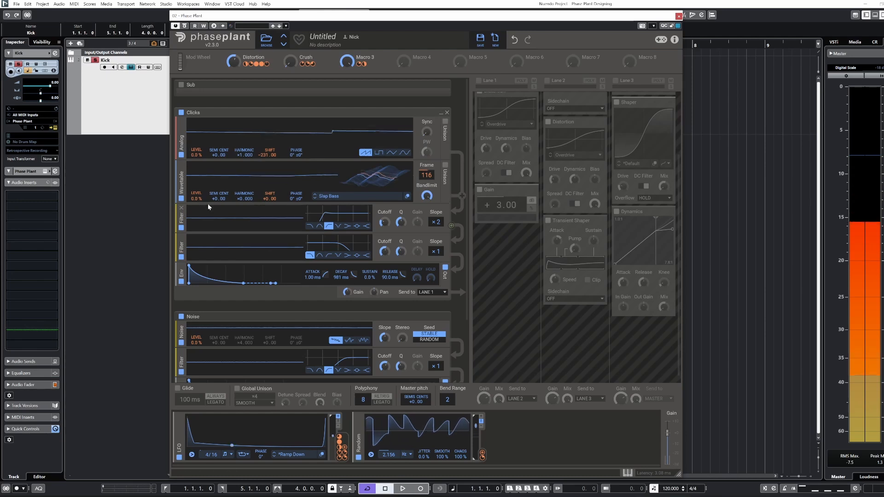
mouse_move(197, 206)
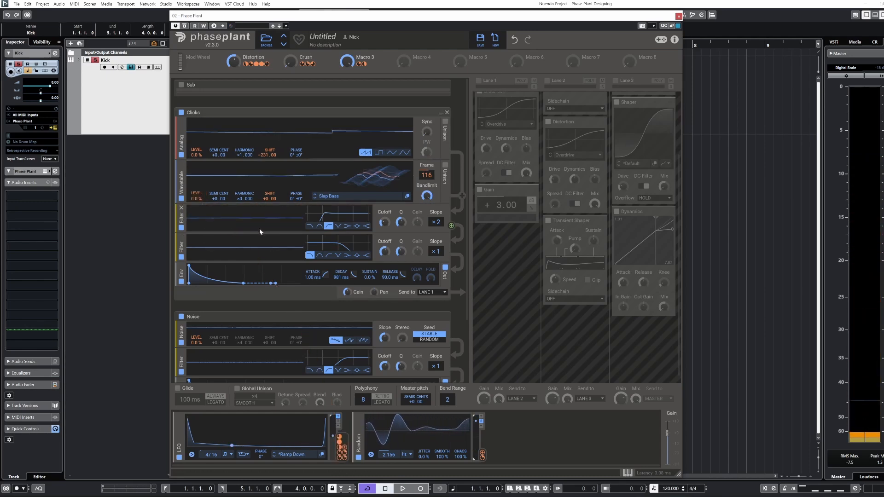
Step: Enable and expand the Sub group, and play the Sub, Clicks and Noise groups together
scroll(258, 230, down, 2)
scroll(264, 269, up, 2)
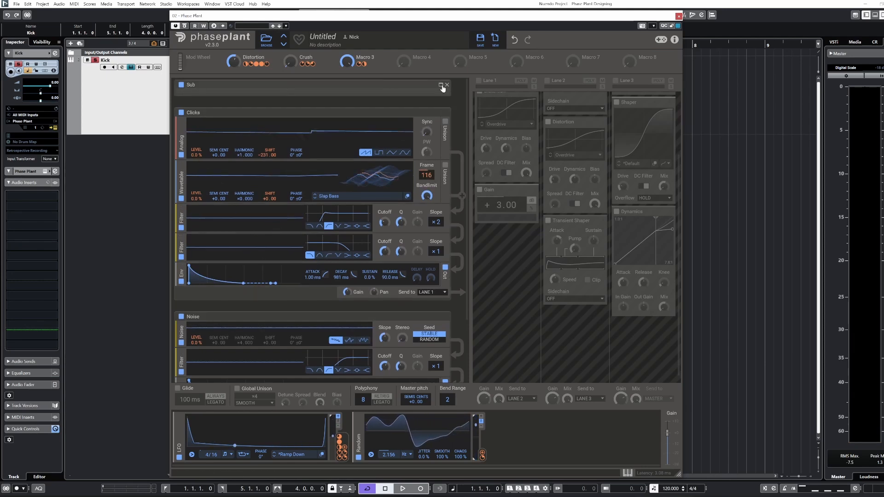
click(441, 86)
key(space)
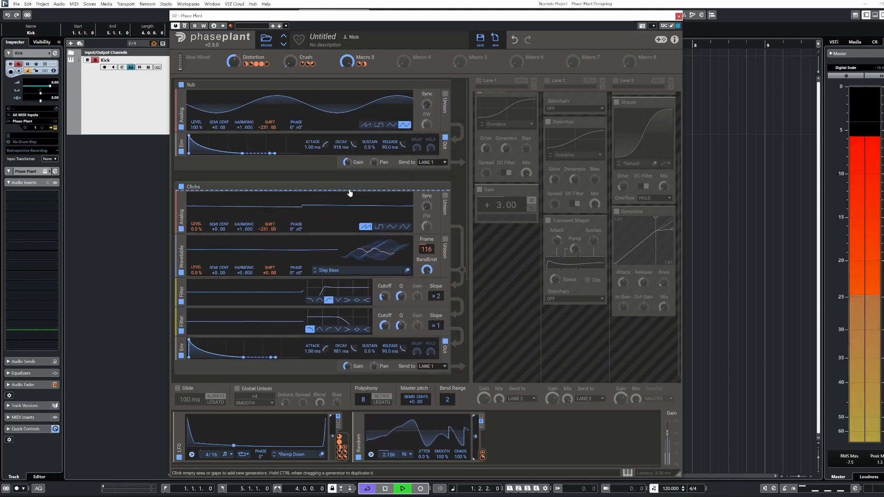
key(space)
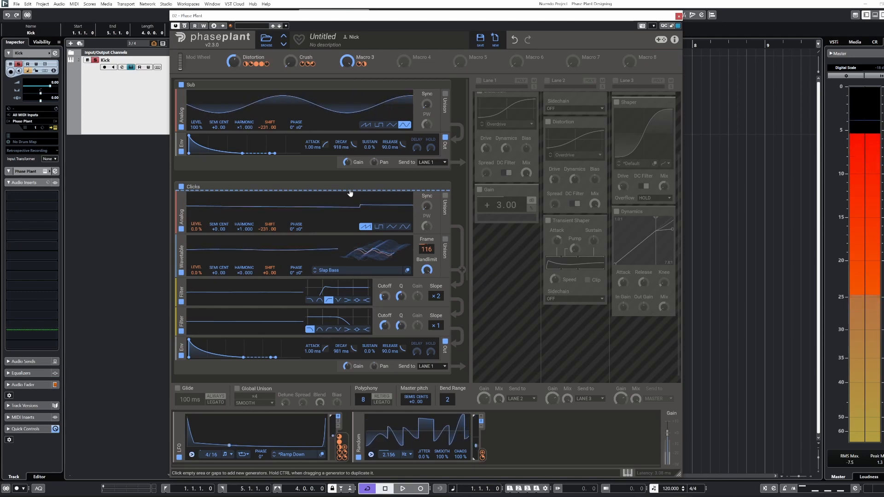
Step: Enable the Lane 1 effects and audition the kick through Disperser, Distortion and Gain
scroll(381, 242, down, 5)
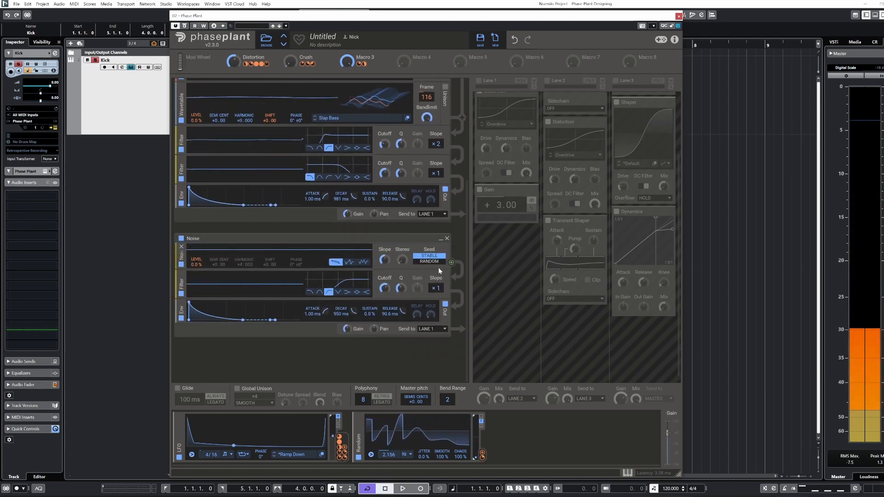
scroll(438, 267, up, 5)
scroll(510, 210, up, 3)
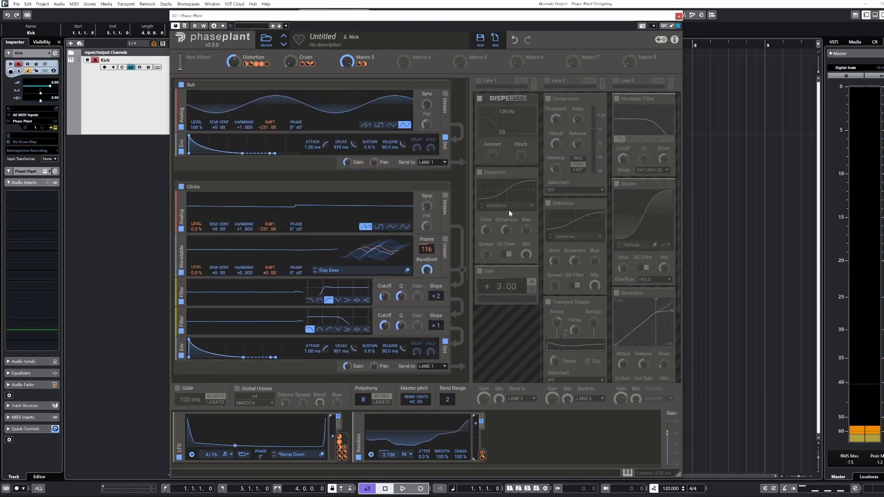
click(483, 84)
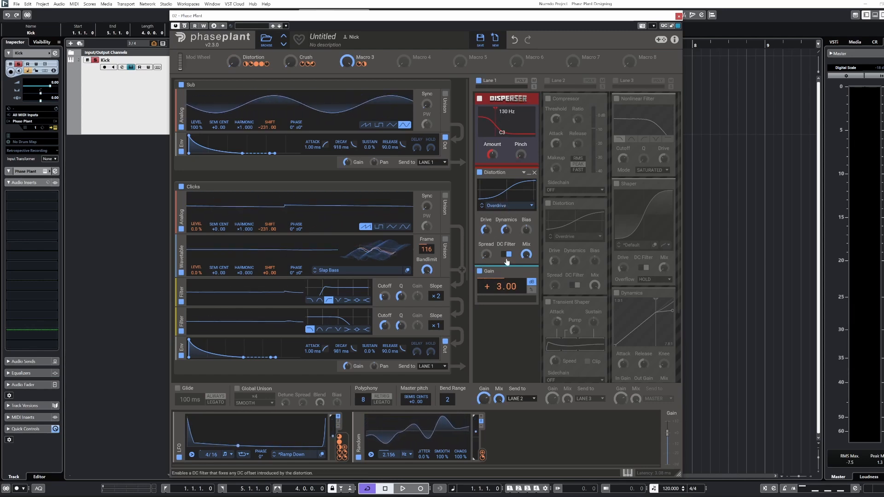
key(space)
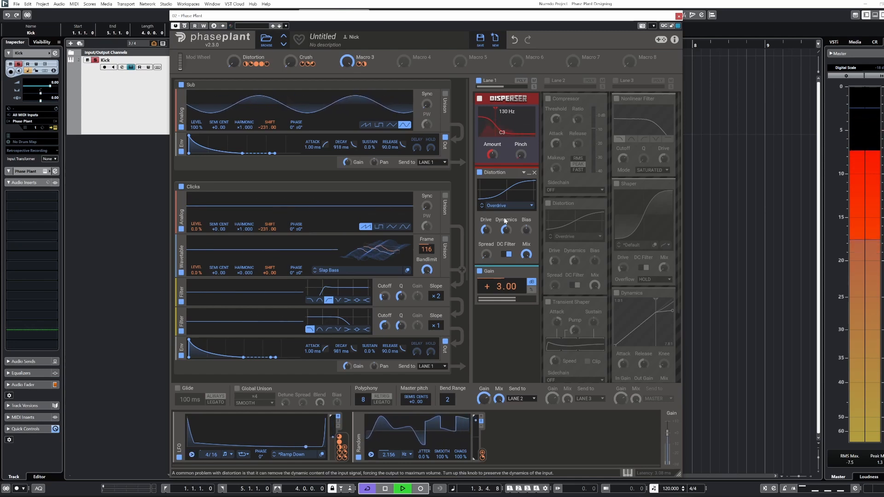
key(space)
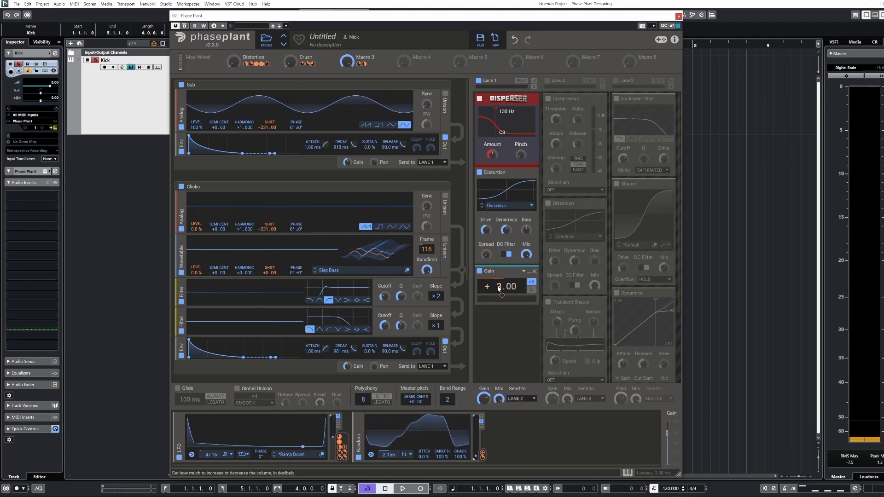
mouse_move(501, 296)
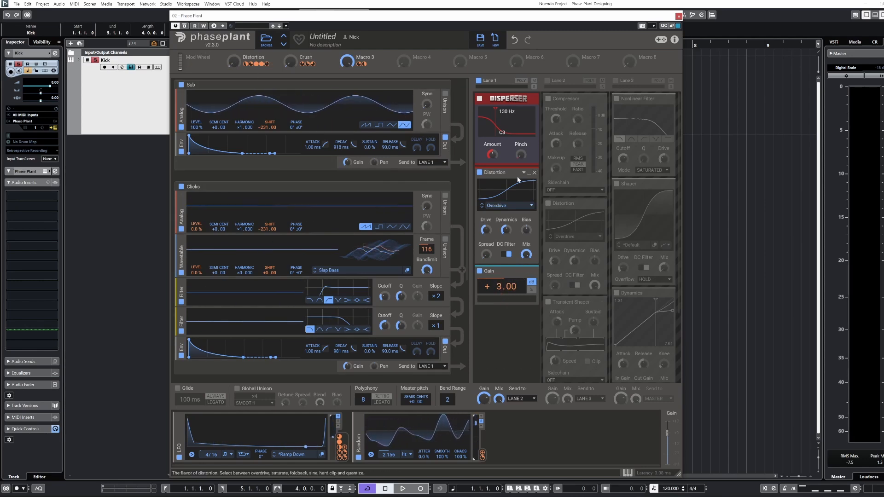
Step: Enable the Lane 2 and Lane 3 effects, and set Macro 3 to 0%
click(547, 81)
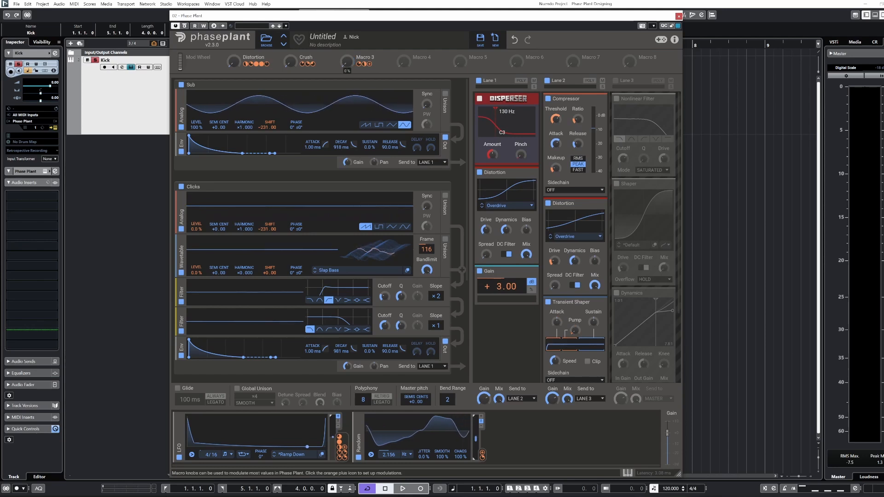
click(616, 80)
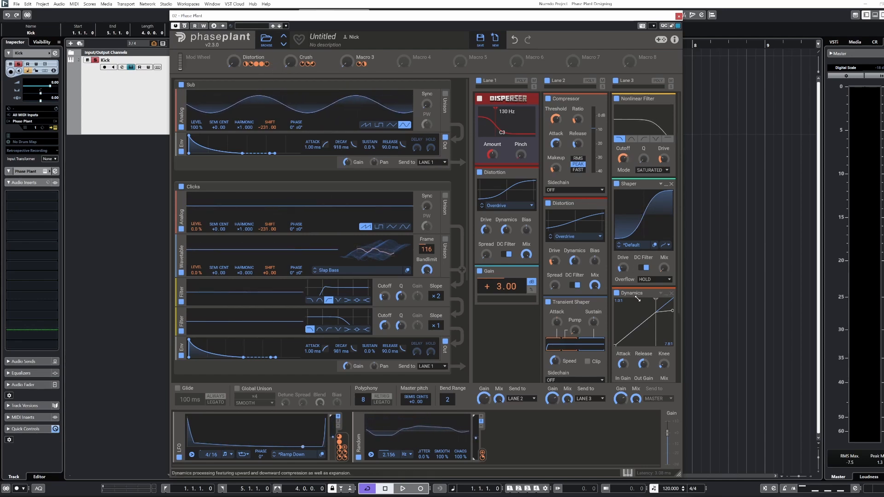
scroll(643, 226, down, 2)
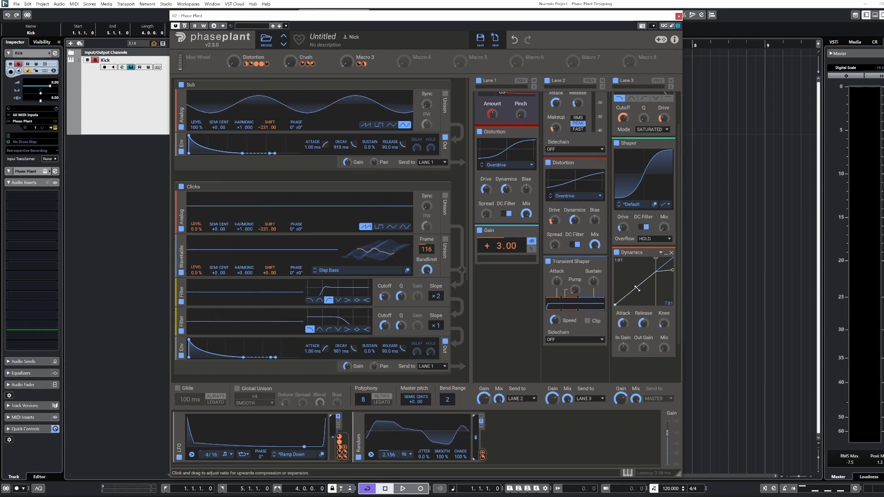
scroll(637, 289, up, 3)
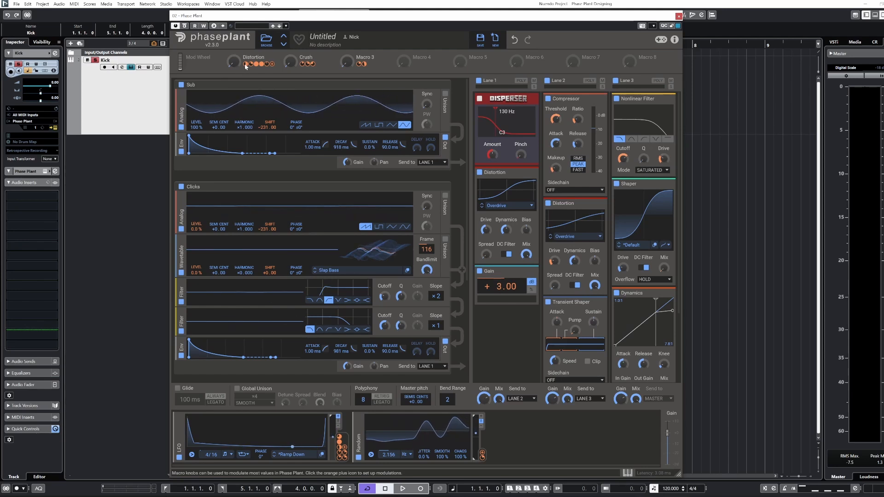
Step: Examine which effect parameters the Distortion, Crush and Macro 3 macros modulate
mouse_move(246, 64)
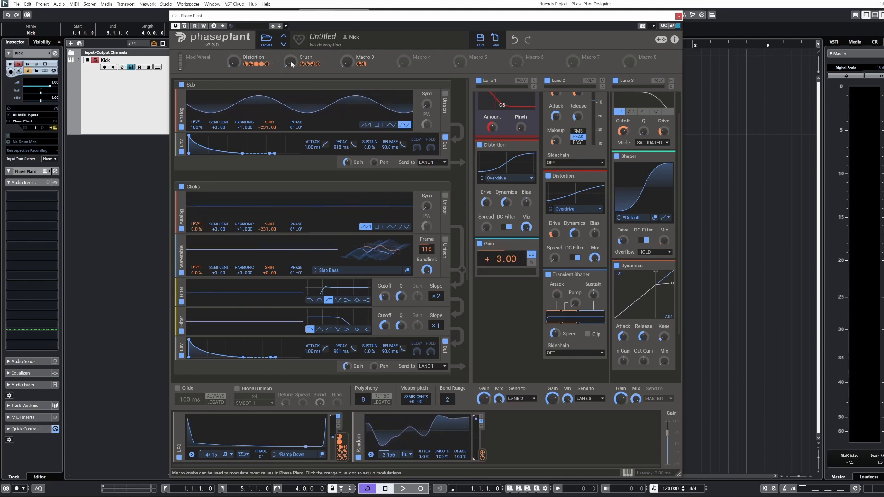
mouse_move(304, 64)
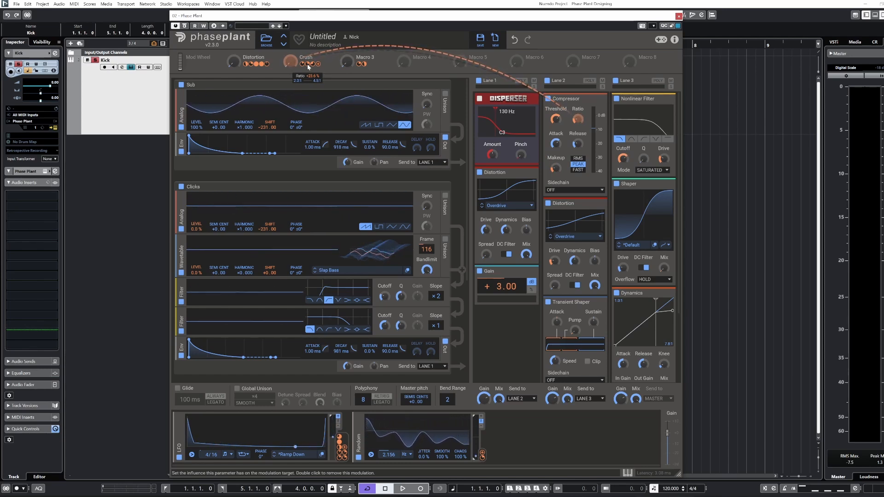
mouse_move(302, 64)
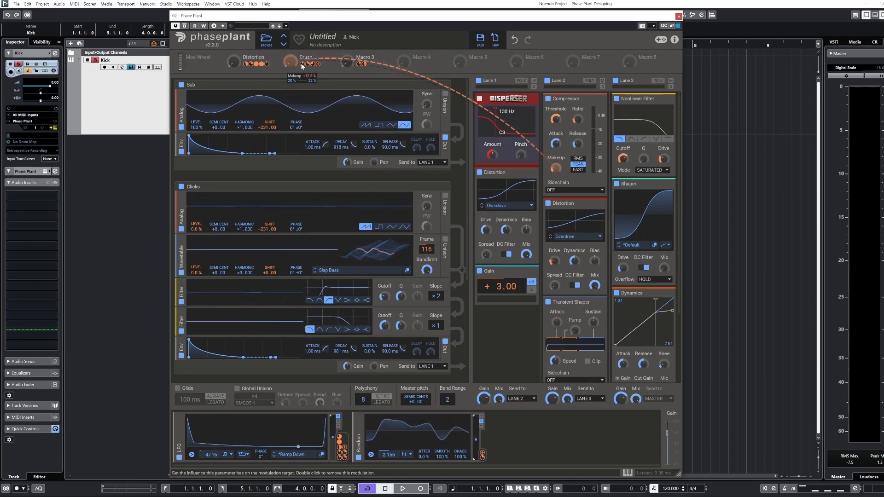
mouse_move(358, 63)
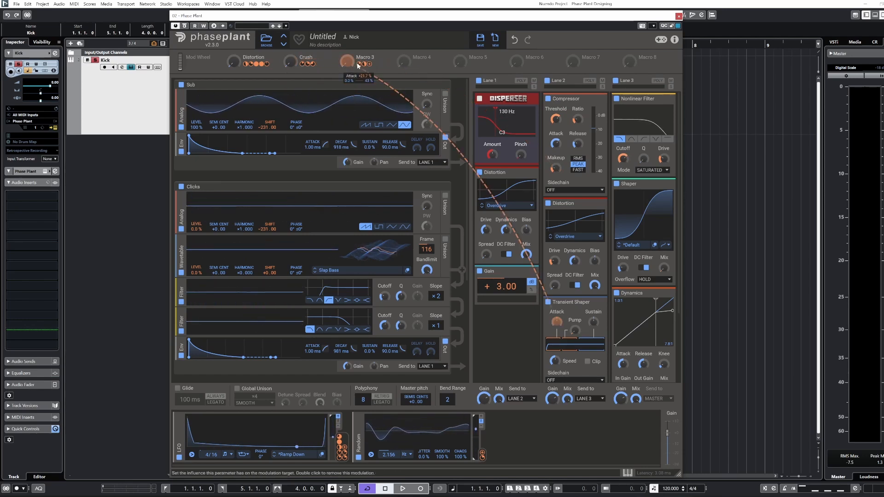
Step: Rename Macro 3 as "Transient Shape"
double_click(365, 57)
drag(376, 57, 356, 57)
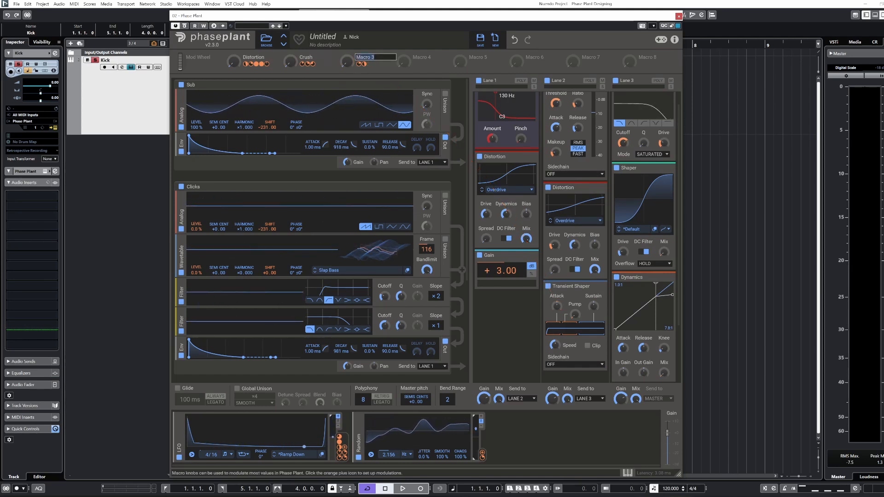
text(T)
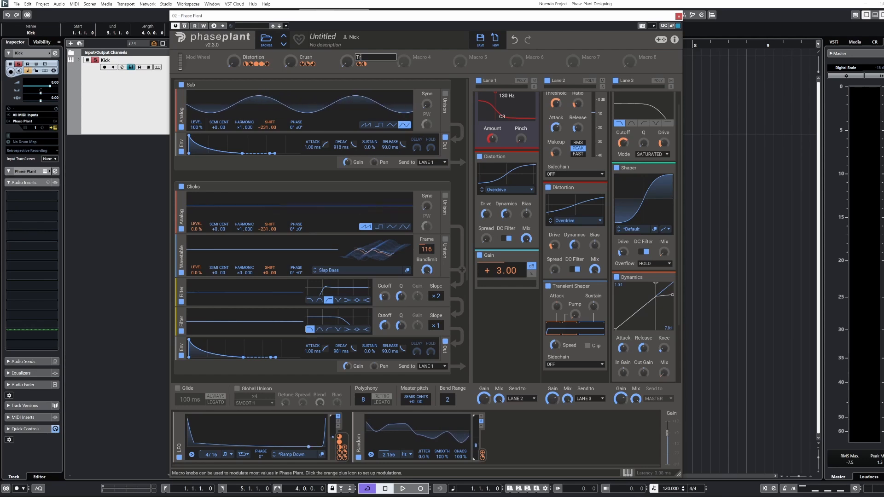
text(ransien)
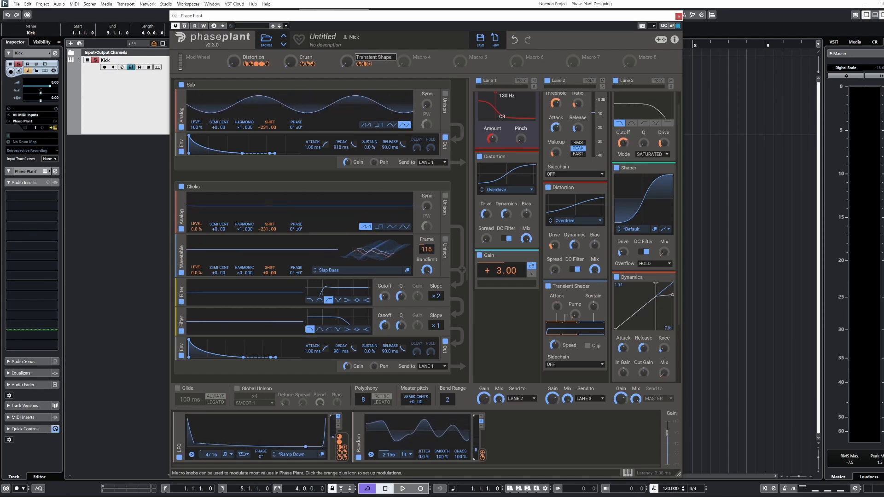
text(t Shape)
key(Return)
mouse_move(360, 66)
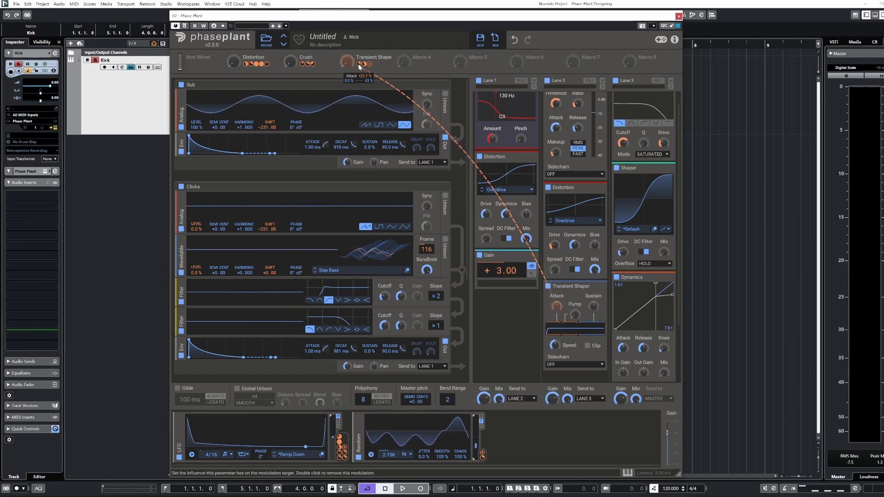
Step: Raise the Transient Shape macro and examine how it modulates the Transient Shaper's Attack and Pump
drag(347, 61, 347, 41)
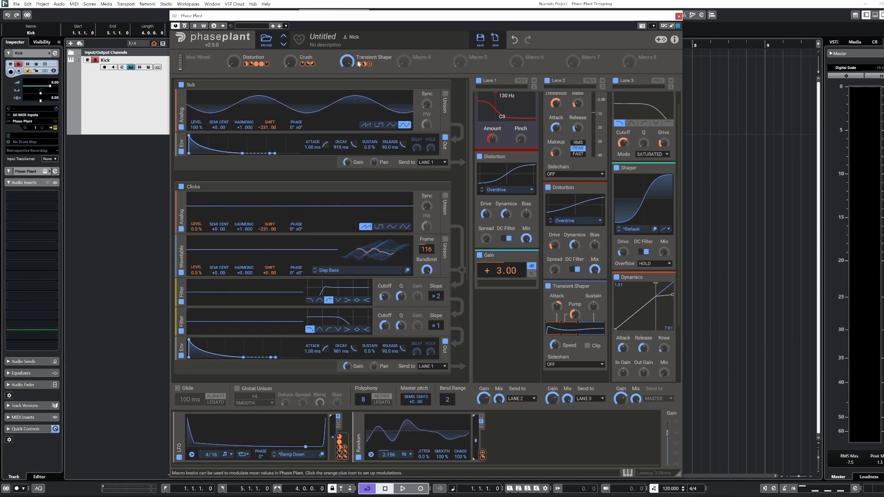
mouse_move(359, 65)
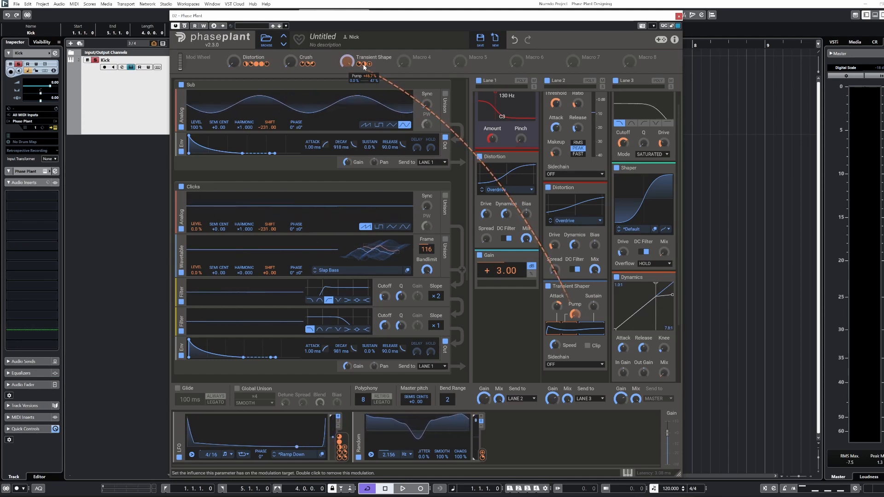
double_click(364, 64)
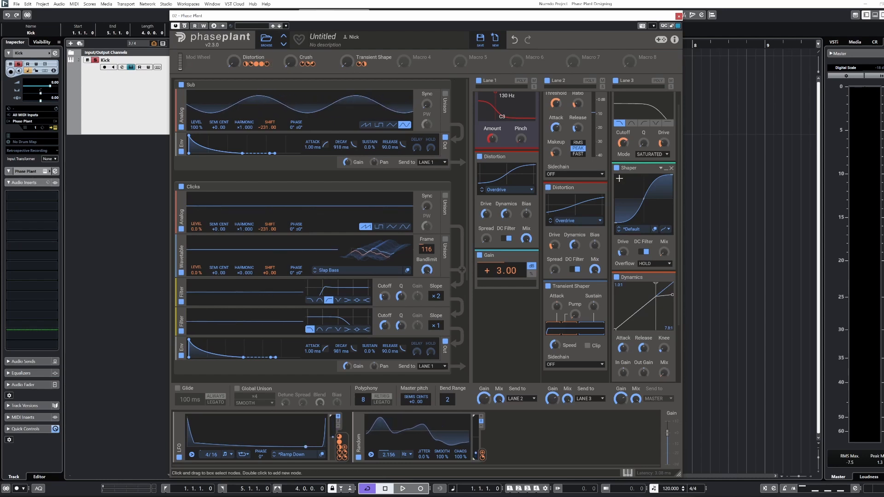
Step: Play the kick loop and audition the sound while turning up the Distortion macro
scroll(618, 178, up, 2)
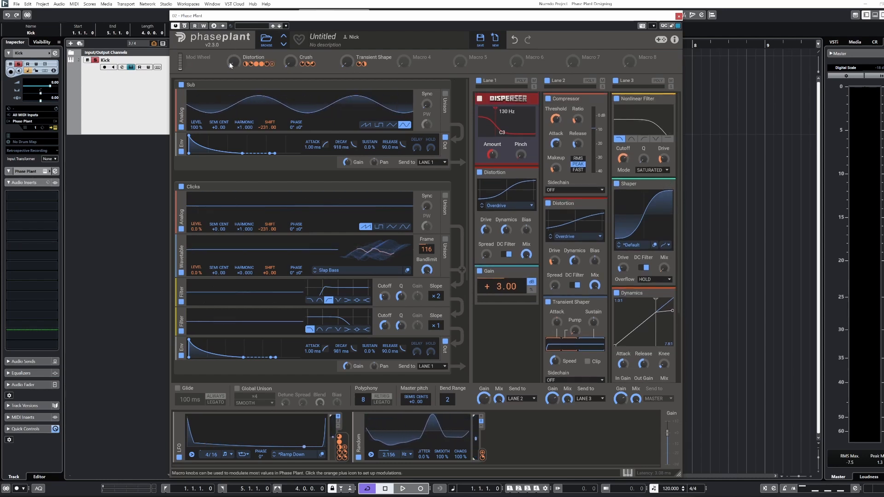
key(space)
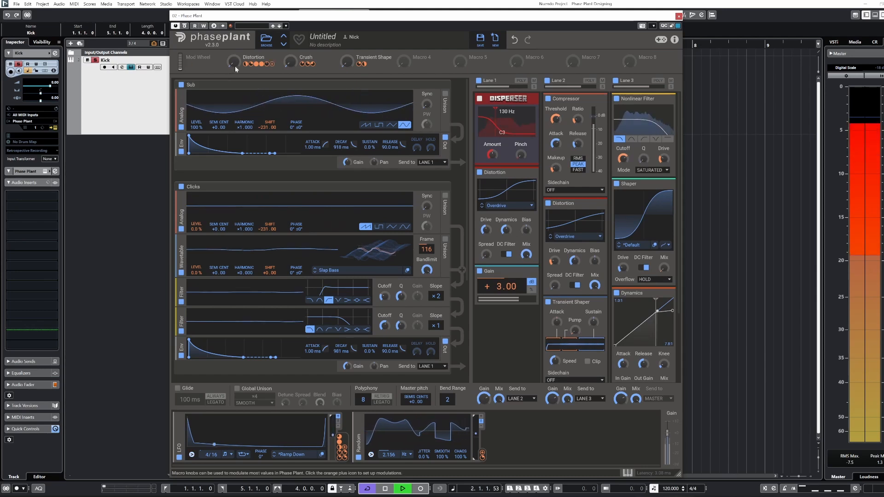
key(space)
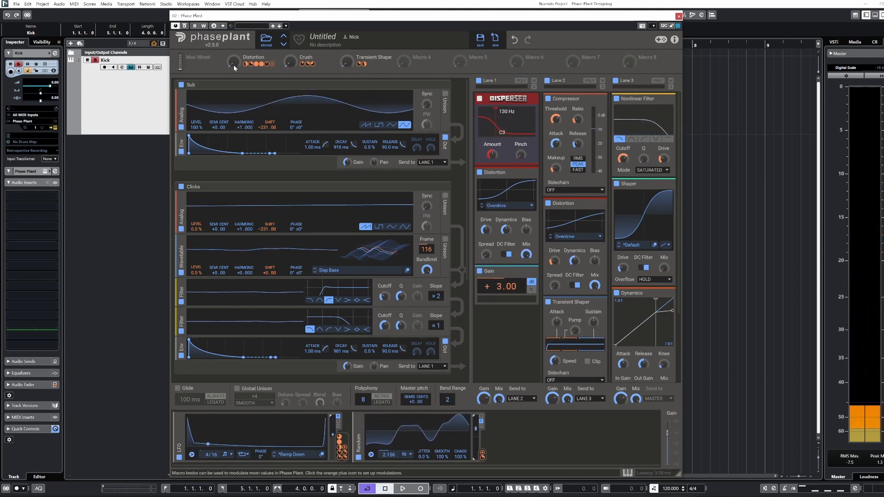
key(space)
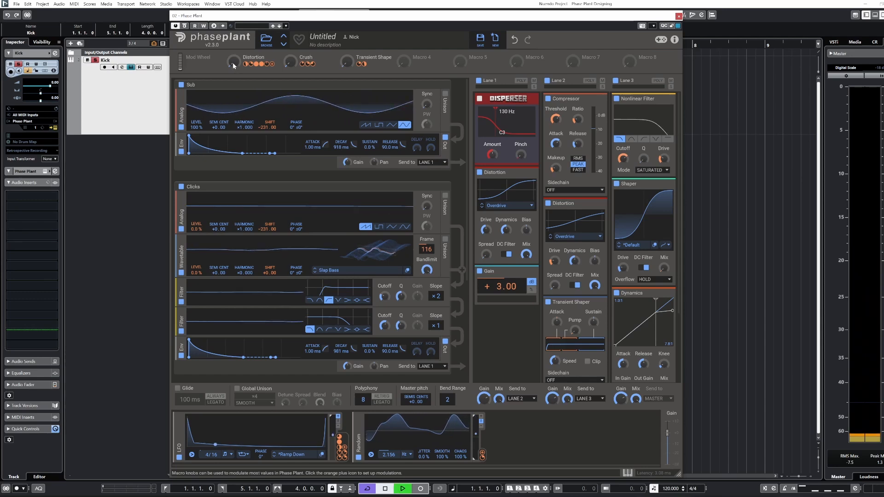
drag(234, 65, 234, 28)
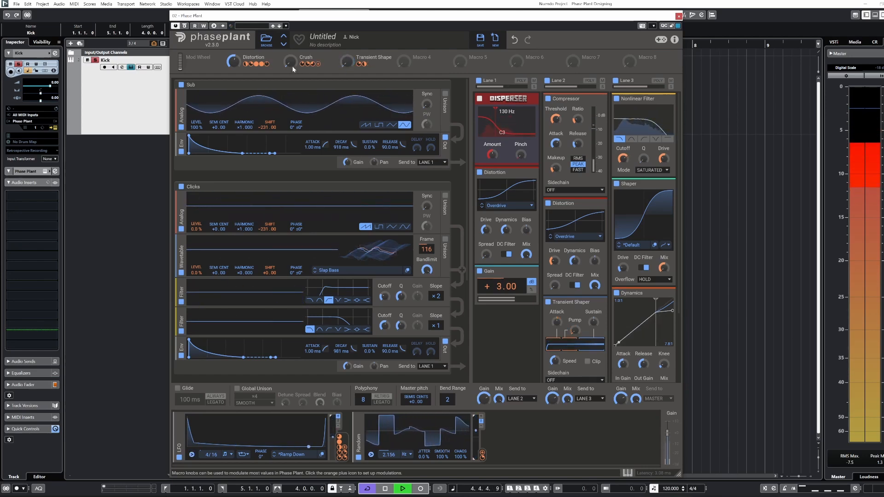
drag(236, 65, 236, 28)
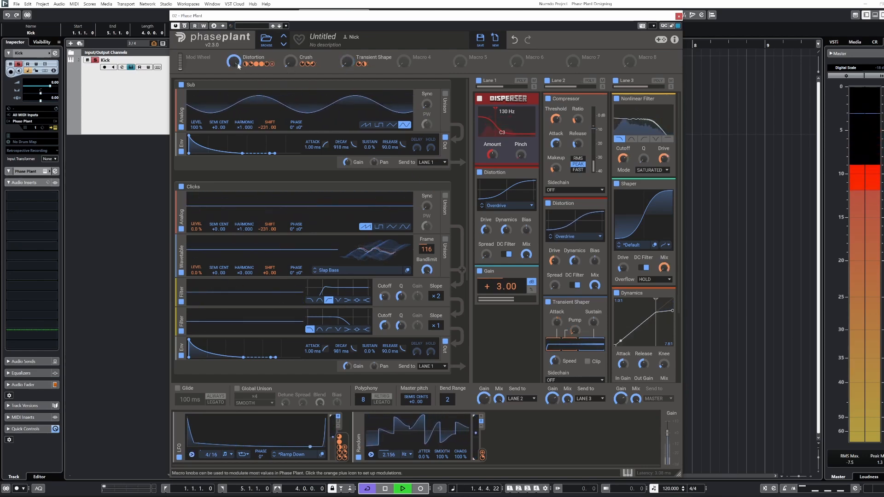
Step: Audition the Crush macro on the playing kick by raising it to 100%
drag(289, 67, 290, 55)
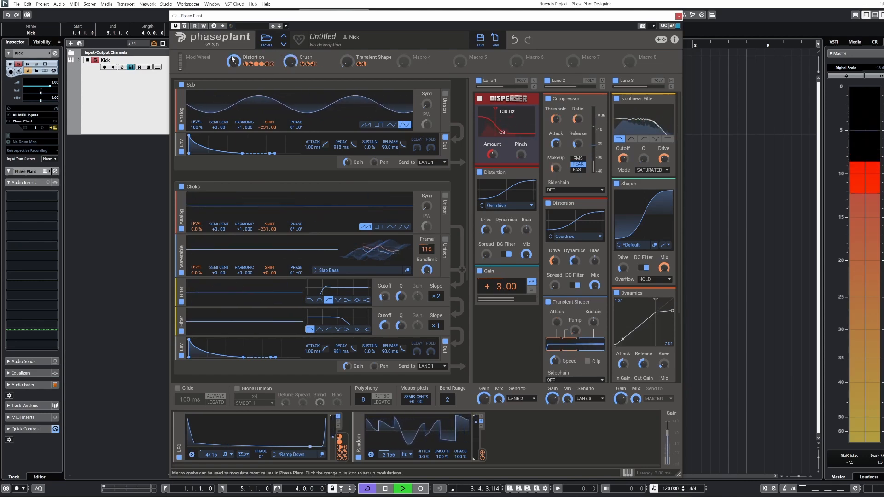
drag(291, 61, 291, 34)
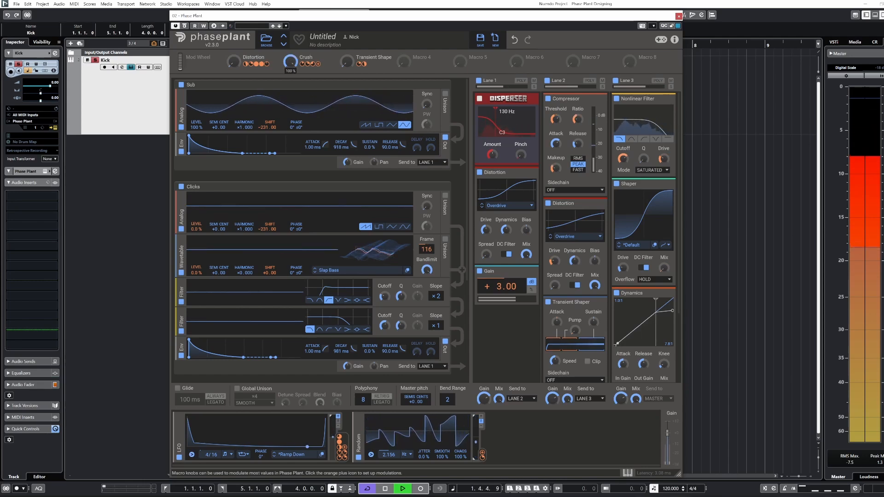
drag(347, 60, 346, 98)
drag(290, 60, 290, 61)
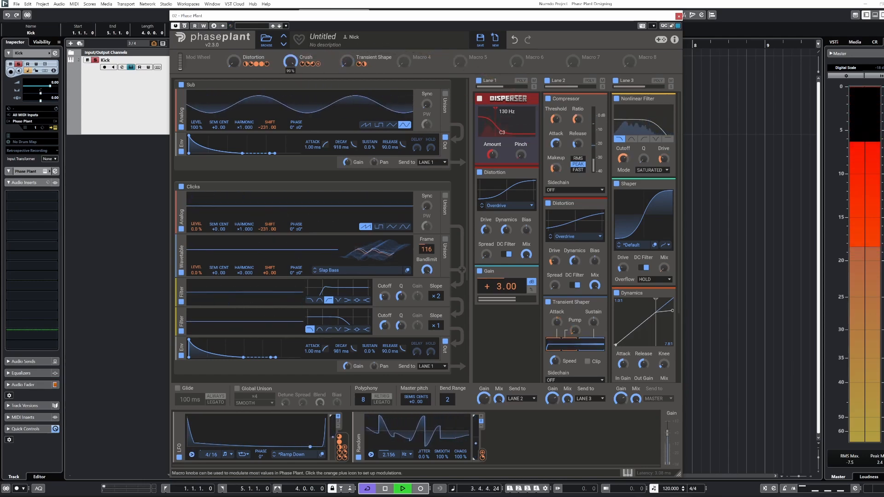
Step: Audition Distortion and Crush blended on the kick, turn the macros back down to zero and stop playback
drag(234, 60, 234, 37)
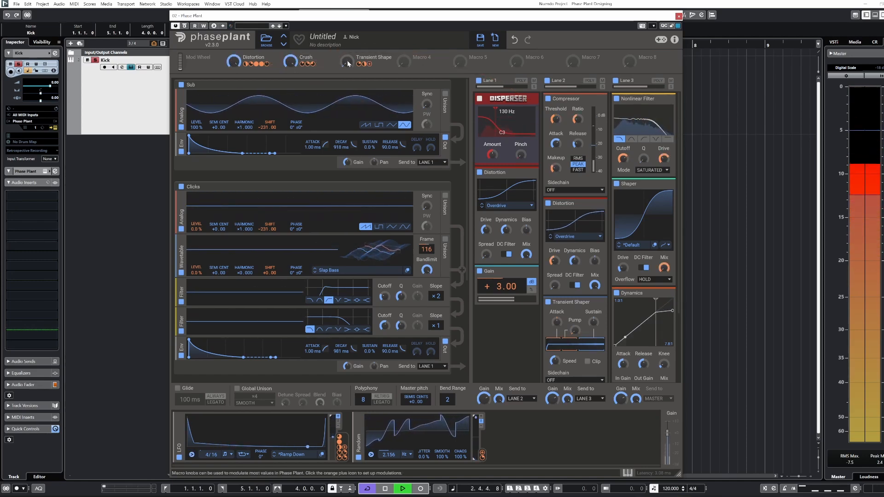
drag(347, 61, 346, 92)
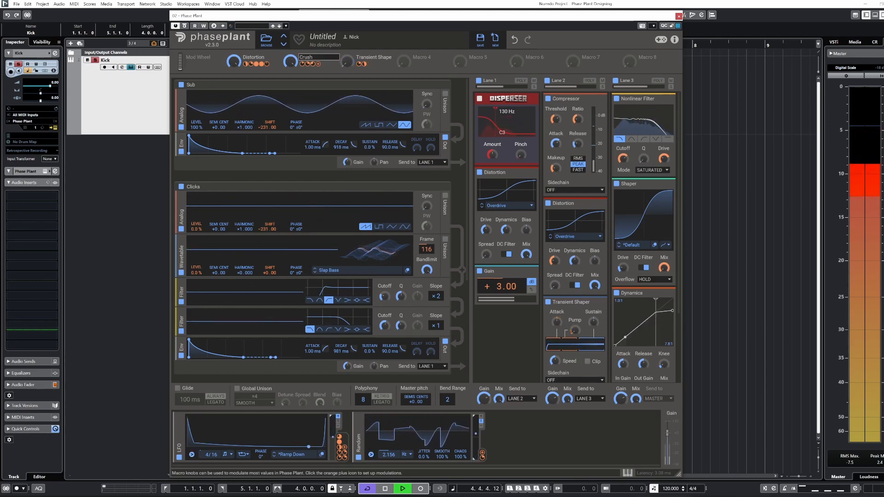
drag(290, 61, 291, 93)
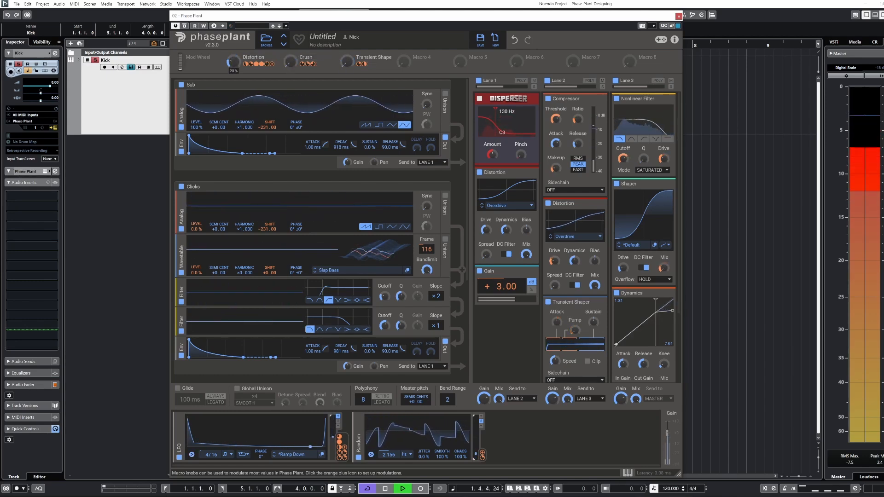
key(space)
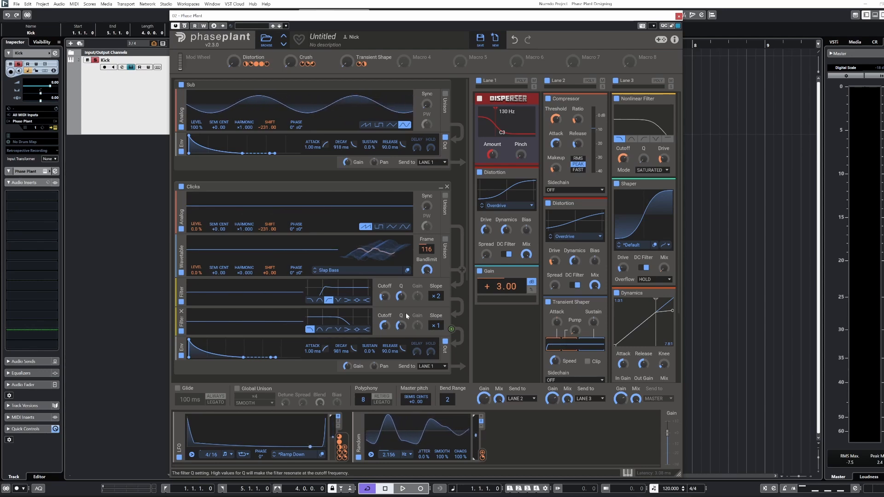
Step: Play the kick loop and raise the Distortion, Crush and Transient Shape macros one after another
key(space)
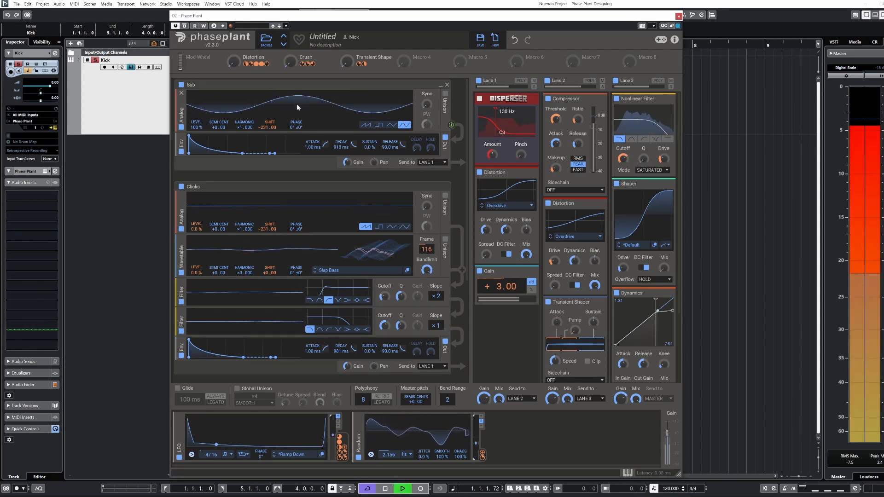
drag(233, 61, 234, 46)
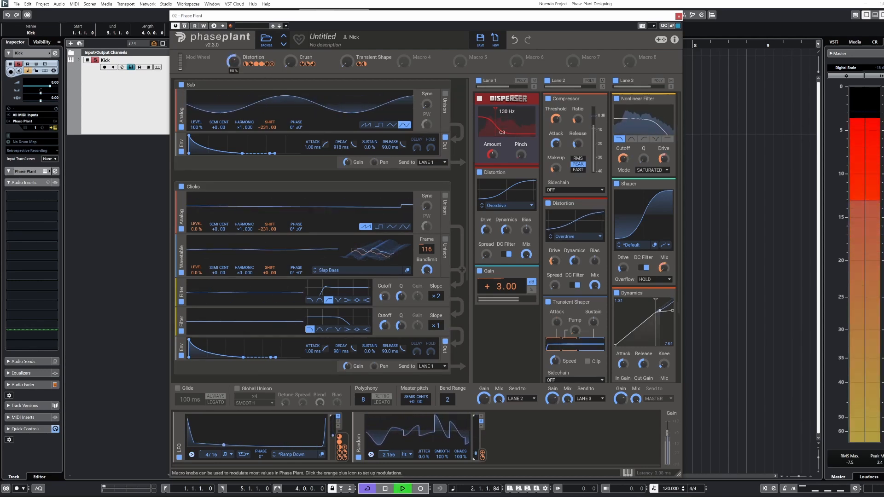
drag(290, 62, 290, 42)
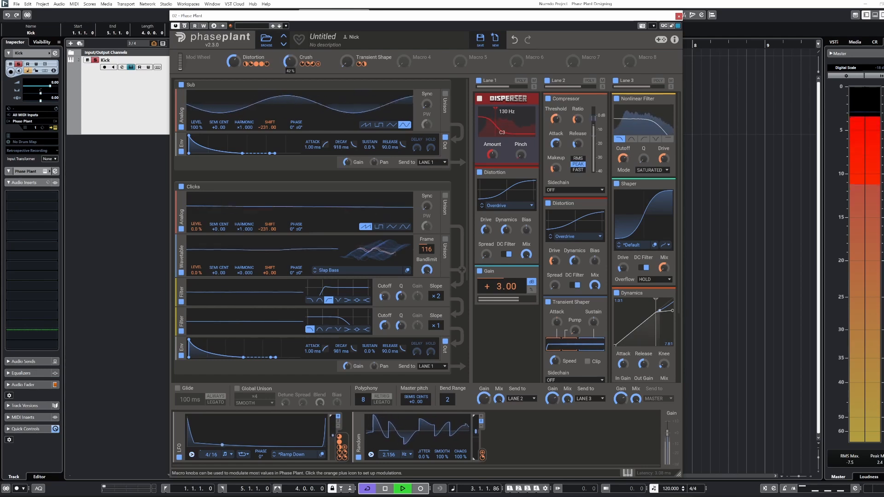
drag(347, 61, 346, 19)
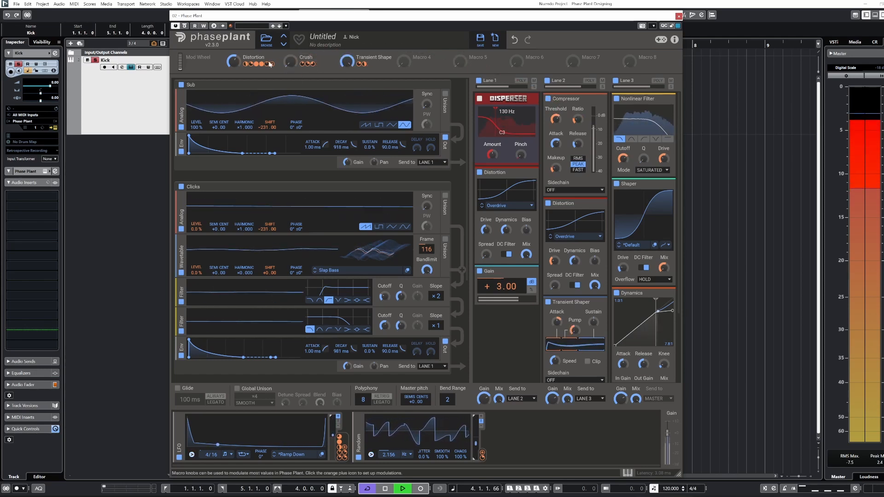
Step: Lower the Transient Shape macro slightly and turn the Crush and Distortion macros up further on the playing kick
drag(346, 61, 347, 78)
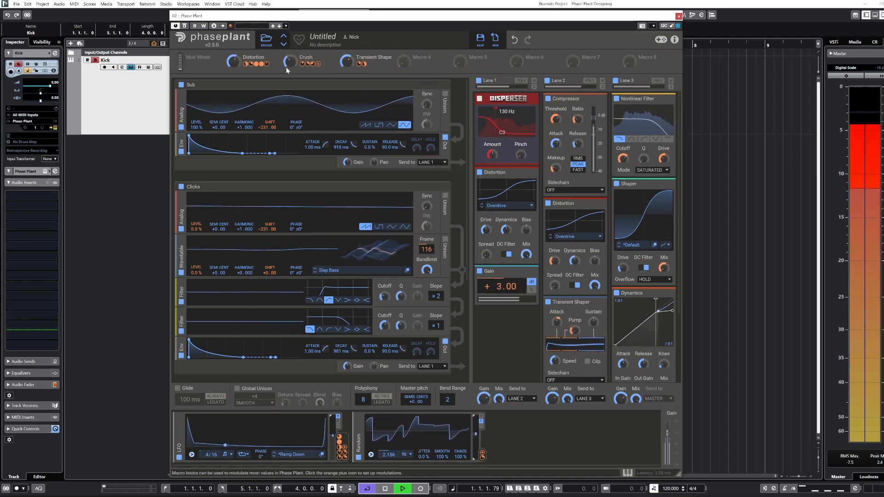
drag(286, 67, 286, 33)
drag(235, 67, 235, 43)
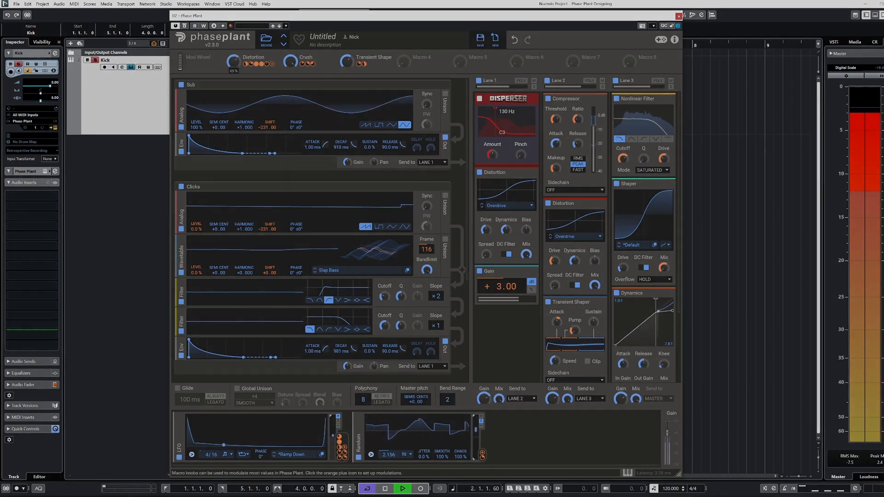